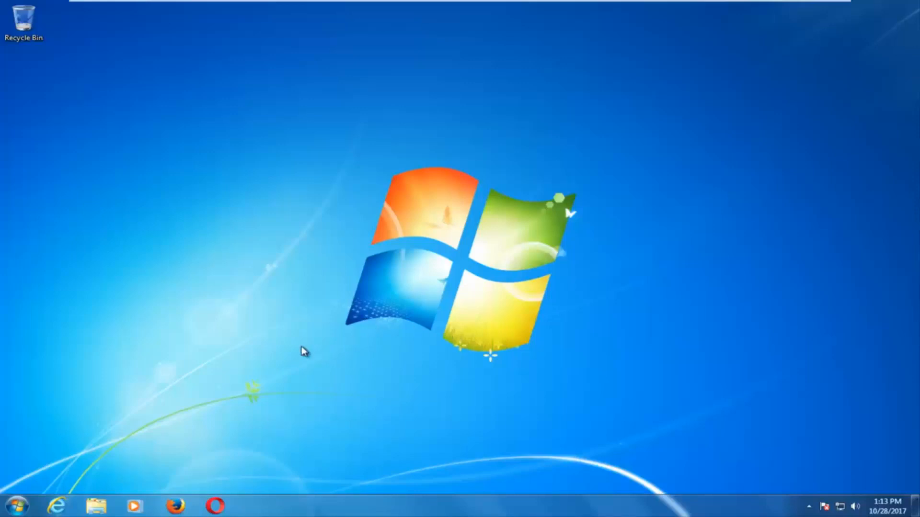
# Try launching Firefox from the taskbar three times, then start Internet Explorer instead
pyautogui.click(177, 508)
pyautogui.click(176, 506)
pyautogui.click(175, 505)
pyautogui.click(56, 506)
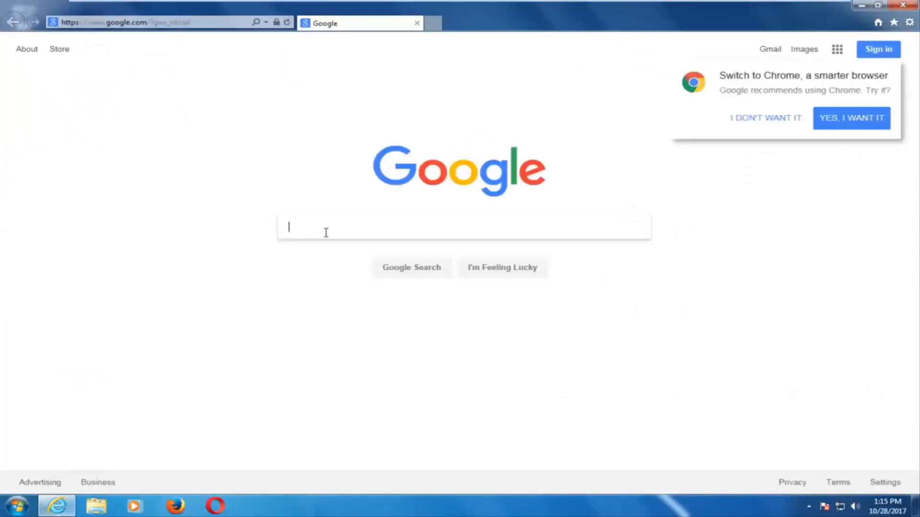
# Search Google for 'windows 10 download' and close all Firefox windows
pyautogui.write('windows')
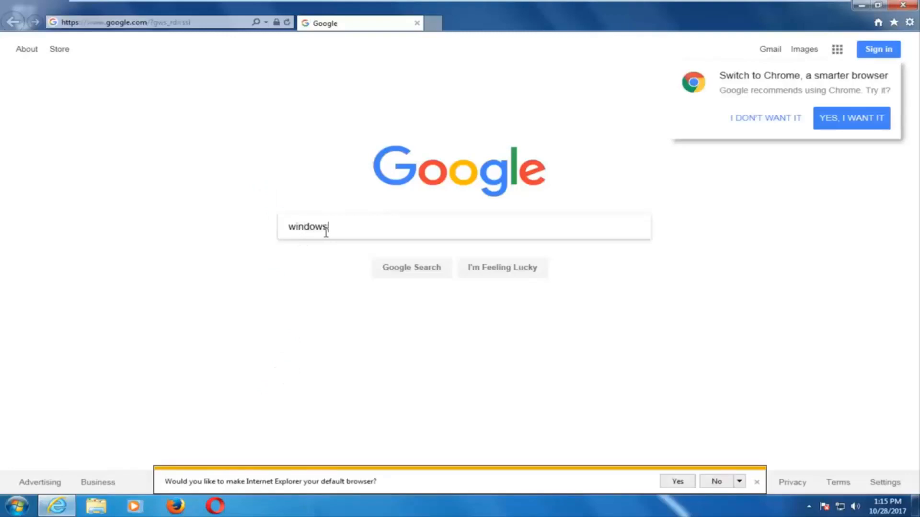
pyautogui.write(' 10 download')
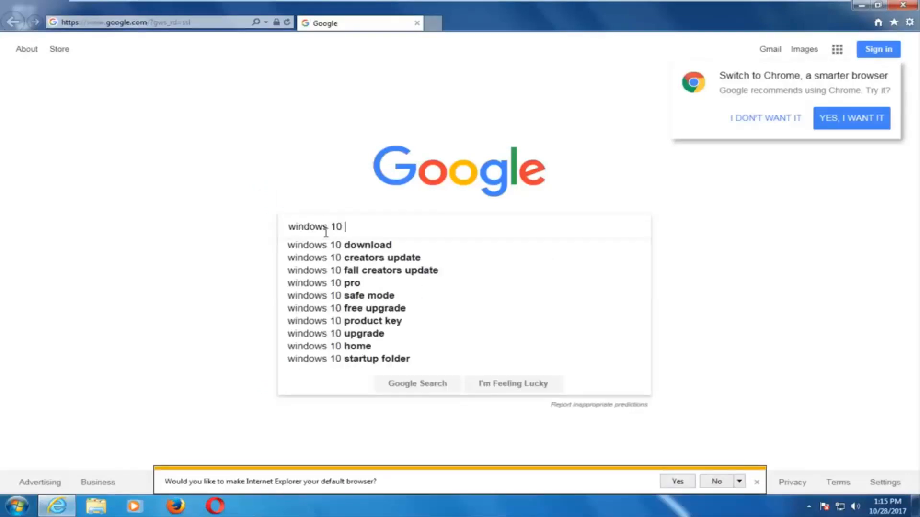
pyautogui.press('Return')
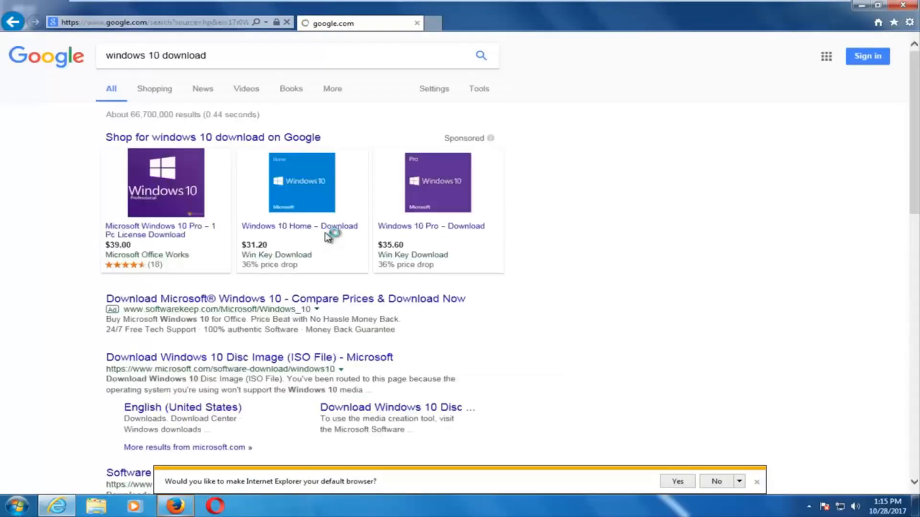
pyautogui.rightClick(189, 505)
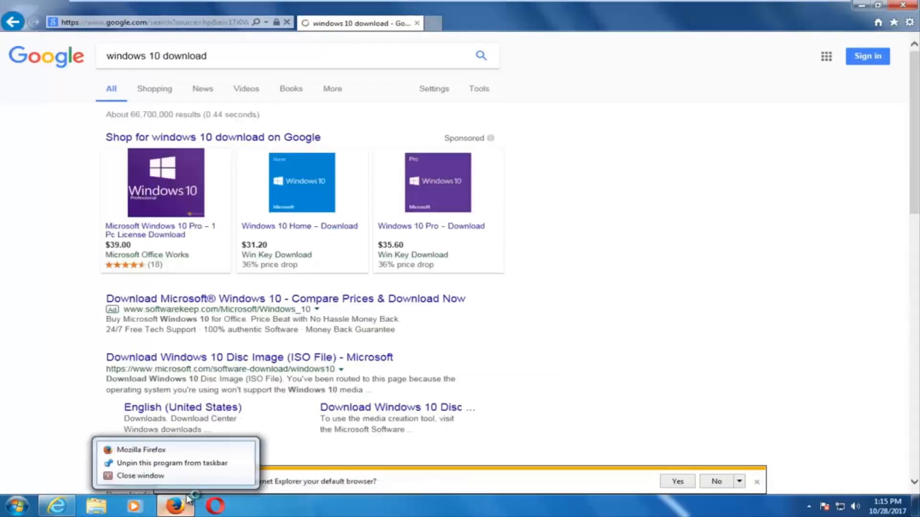
pyautogui.click(166, 476)
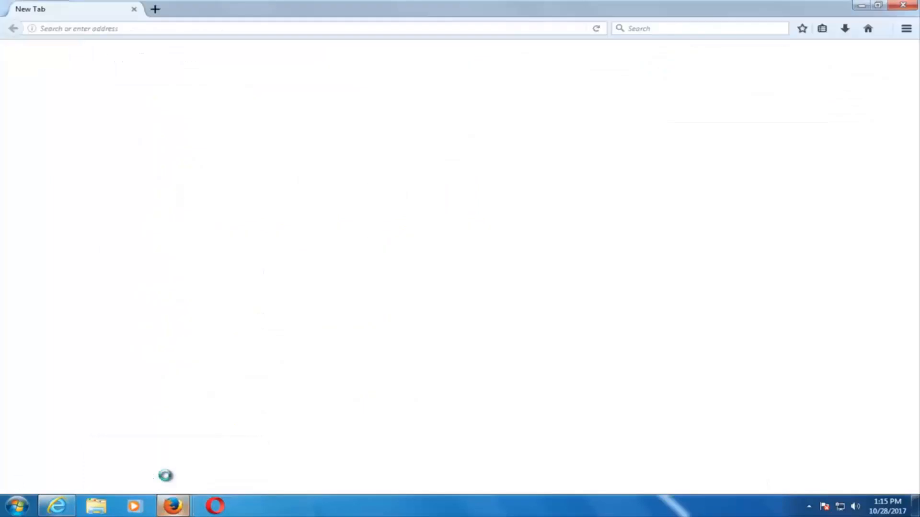
pyautogui.rightClick(173, 505)
pyautogui.click(188, 476)
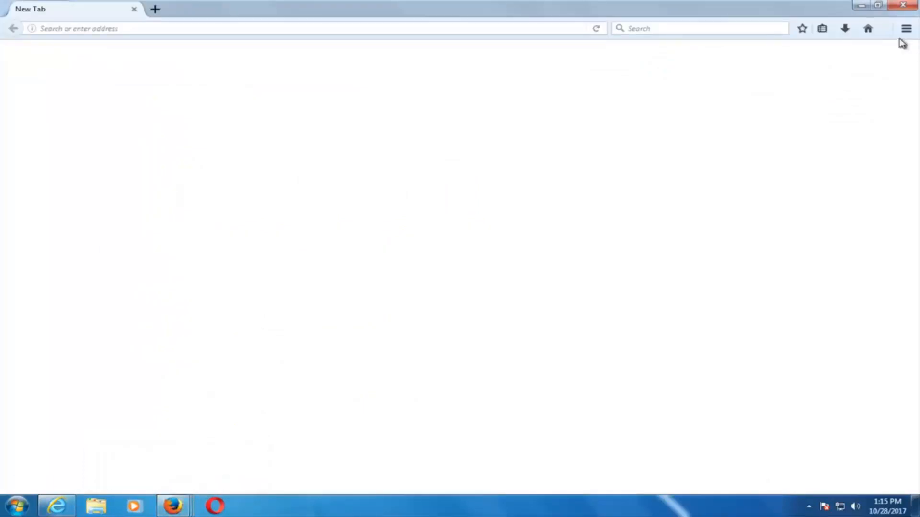
# Return to the results, dismiss the default-browser prompt, and open Microsoft's Windows 10 download result
pyautogui.click(57, 506)
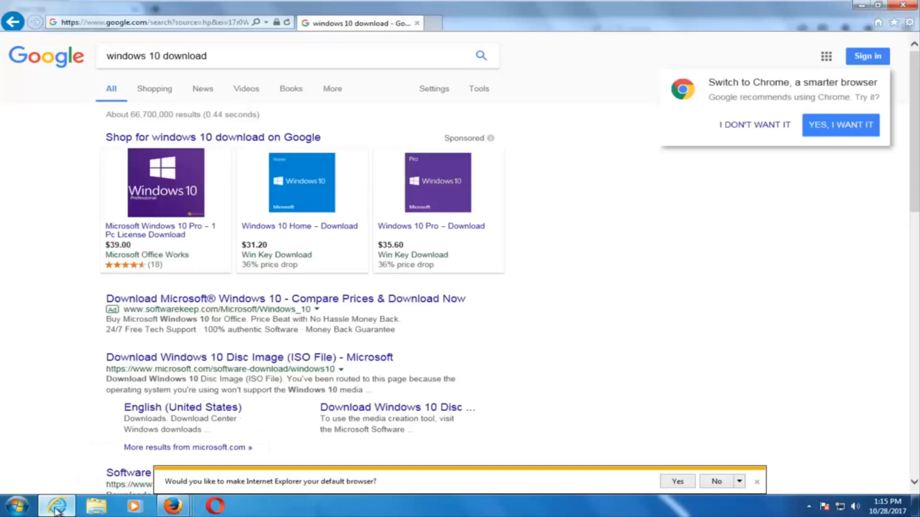
pyautogui.click(756, 482)
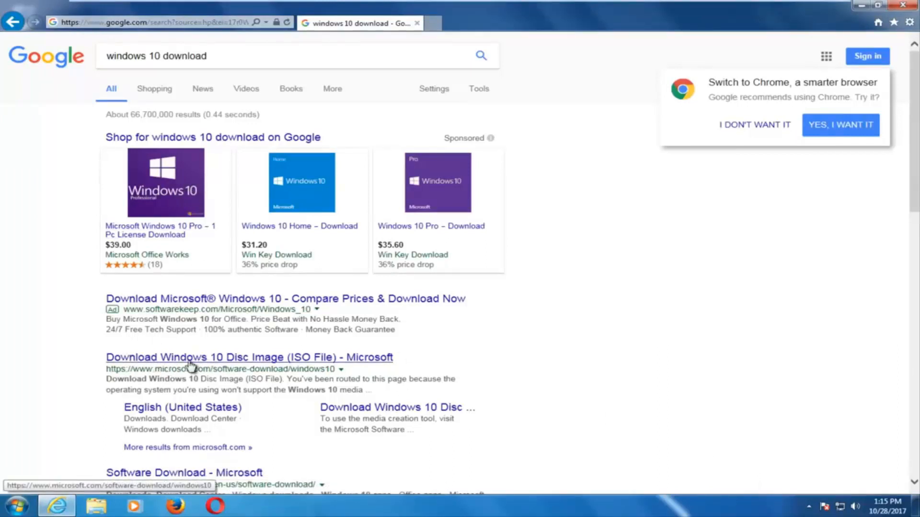
pyautogui.click(164, 361)
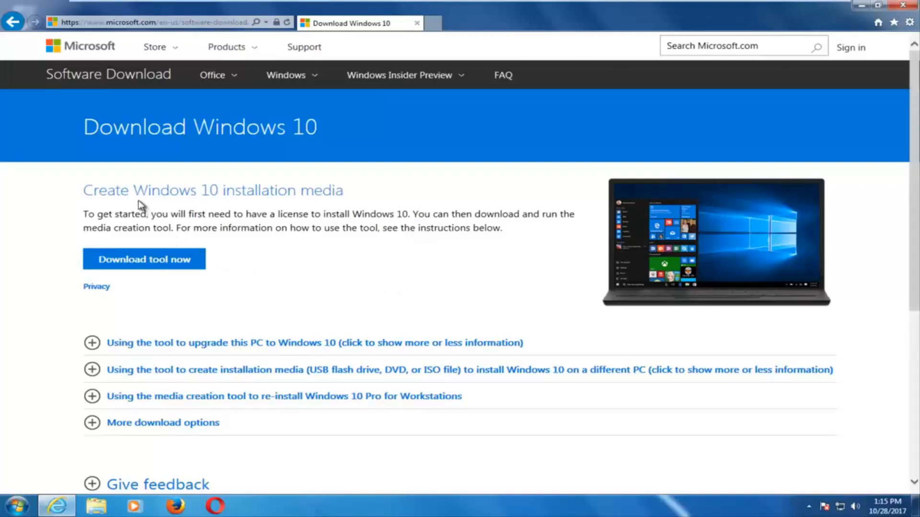
# Choose 'Download tool now' to fetch MediaCreationTool.exe from Microsoft's page
pyautogui.click(148, 260)
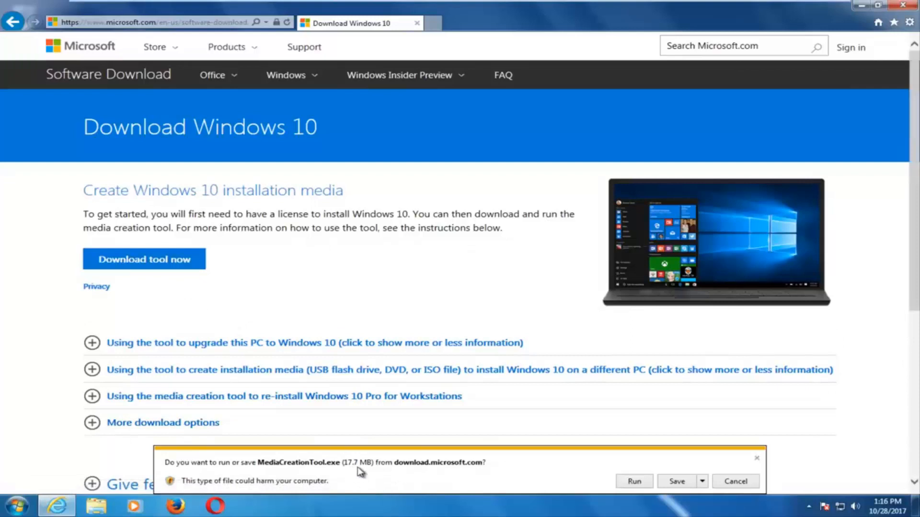
# Run MediaCreationTool.exe, approve the User Account Control prompt, and minimize Internet Explorer
pyautogui.click(636, 484)
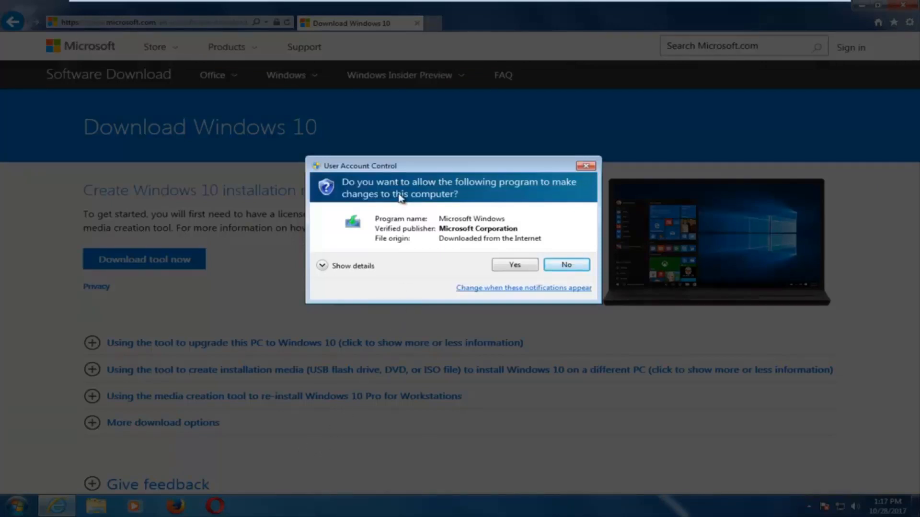
pyautogui.click(511, 267)
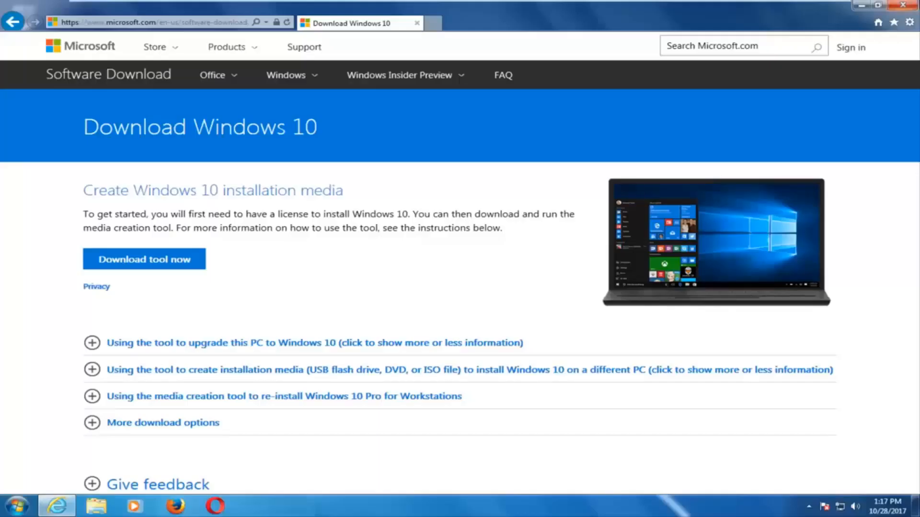
pyautogui.click(862, 7)
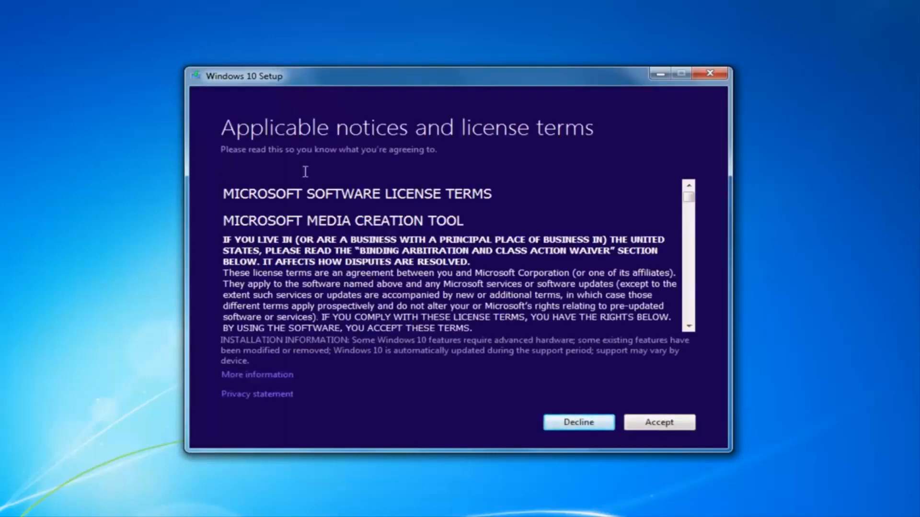
# Accept the 'Applicable notices and license terms'
pyautogui.click(655, 428)
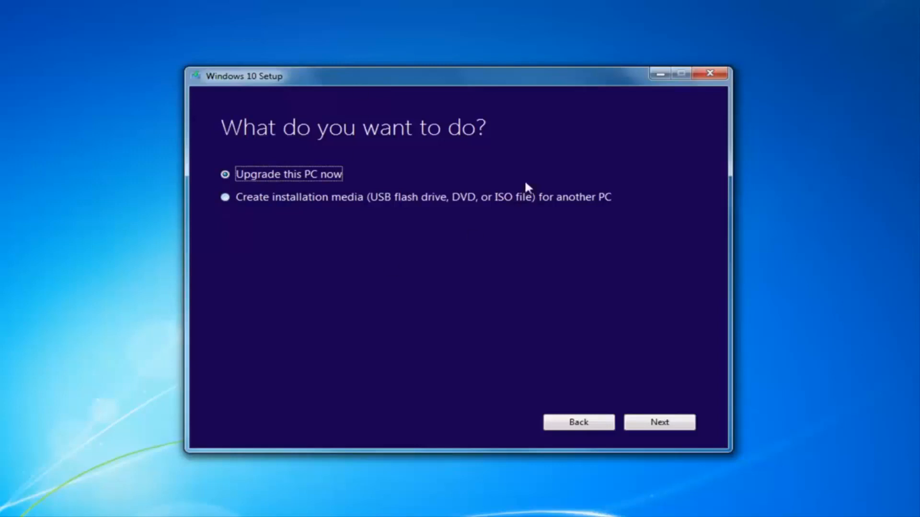
# Select 'Create installation media (USB flash drive, DVD, or ISO file) for another PC' and continue
pyautogui.click(226, 198)
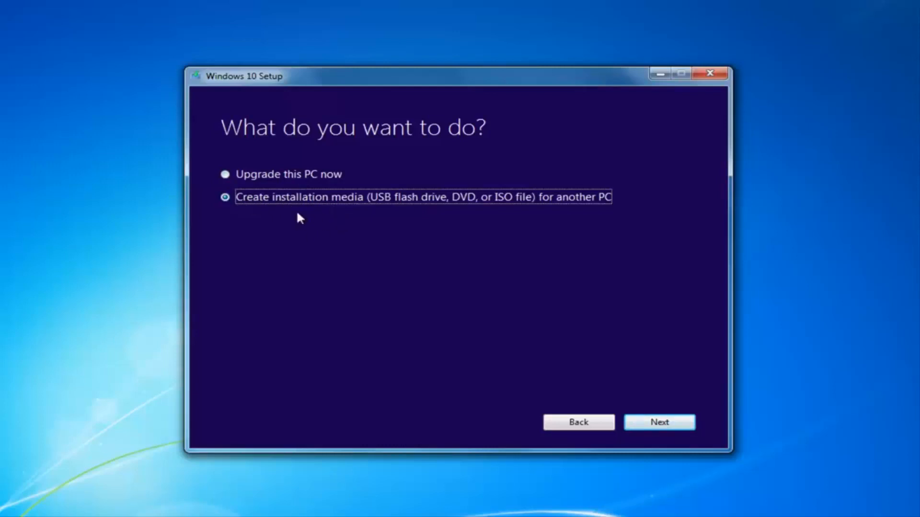
pyautogui.click(654, 423)
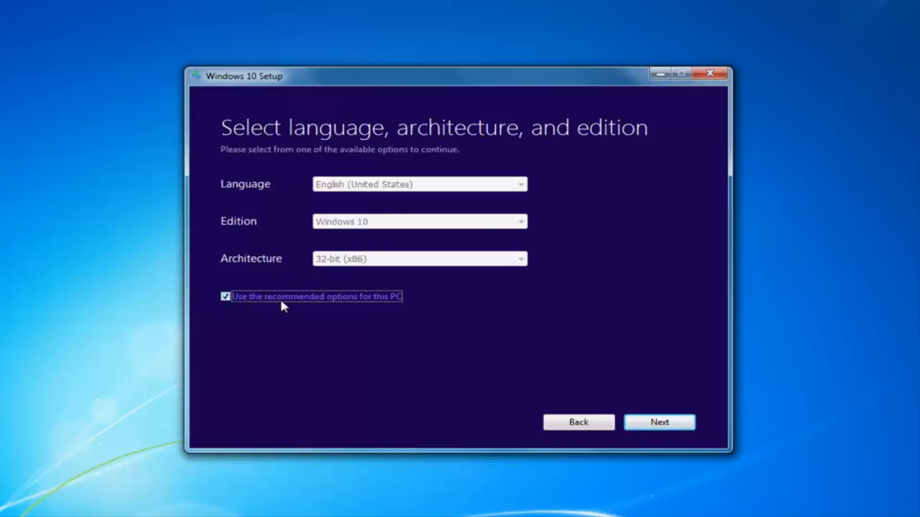
# Turn off the recommended options and keep 32-bit (x86) as the architecture
pyautogui.click(225, 296)
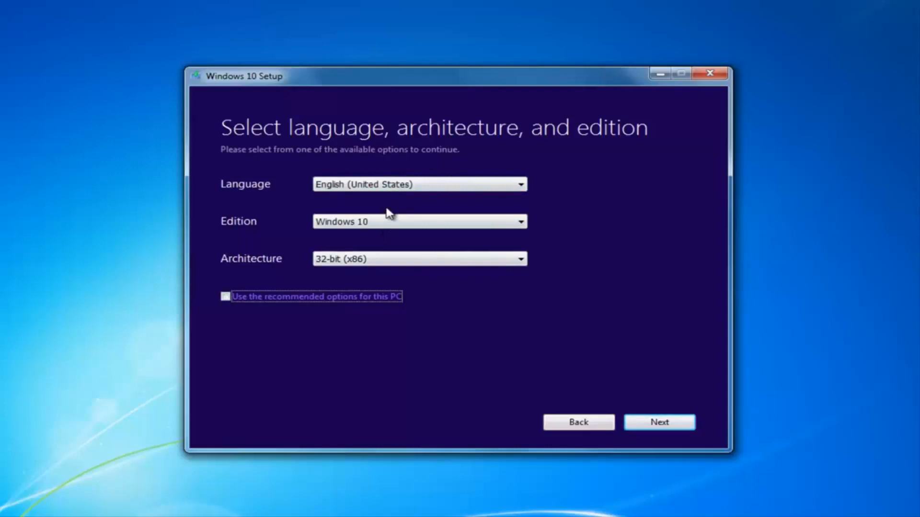
pyautogui.click(369, 259)
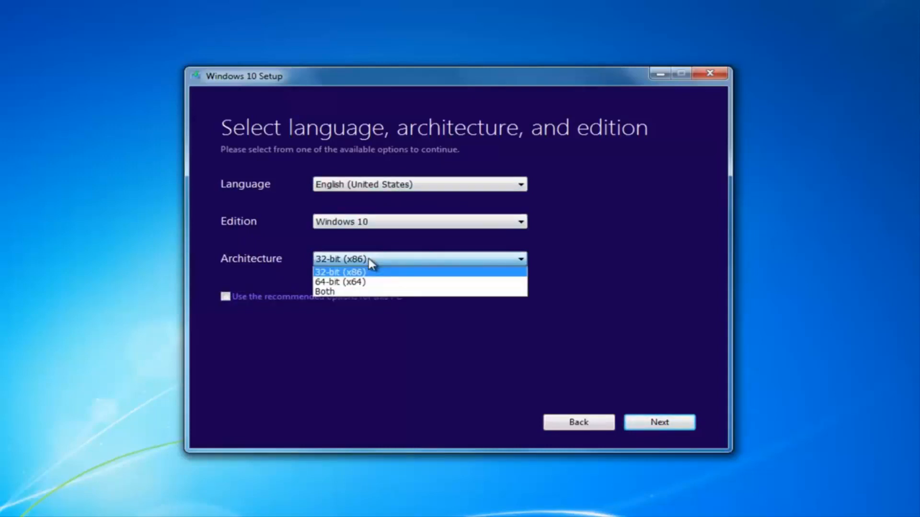
pyautogui.click(369, 259)
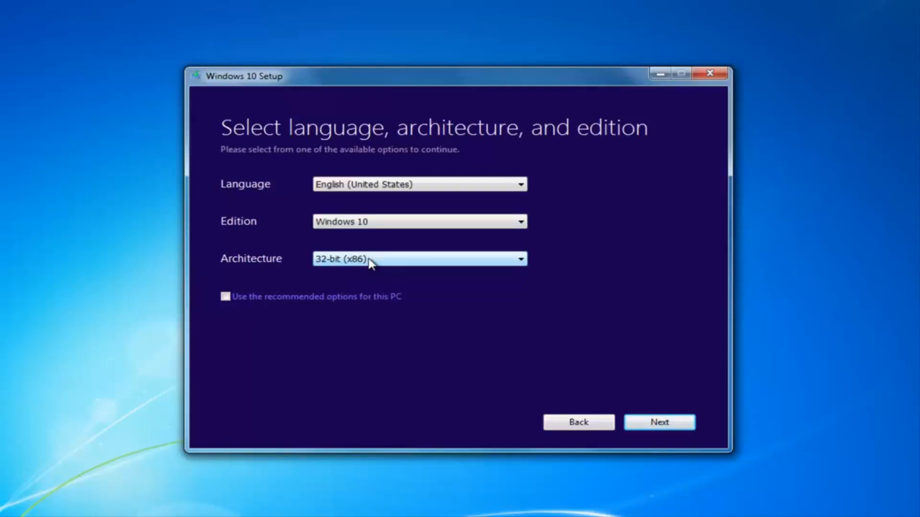
pyautogui.click(339, 261)
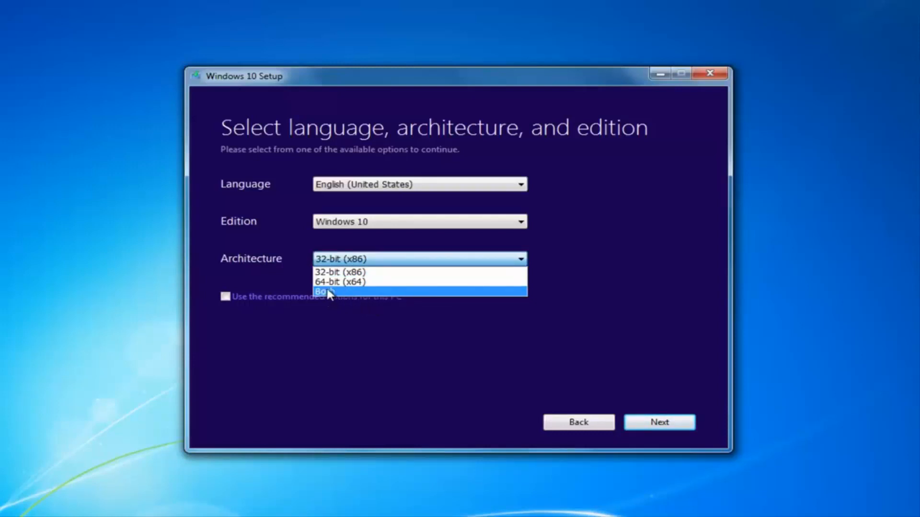
pyautogui.click(282, 240)
# Keep Windows 10 as edition and English (United States) as language, then continue
pyautogui.click(321, 225)
pyautogui.click(320, 231)
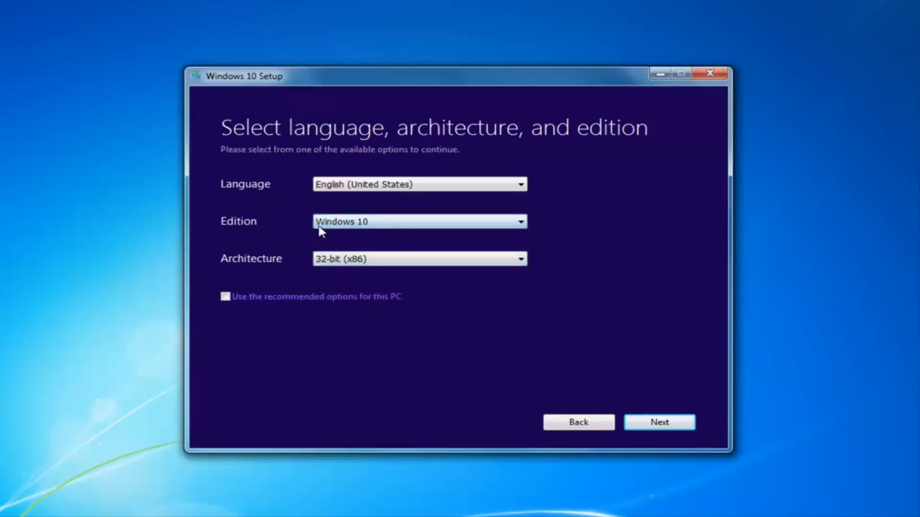
pyautogui.click(362, 226)
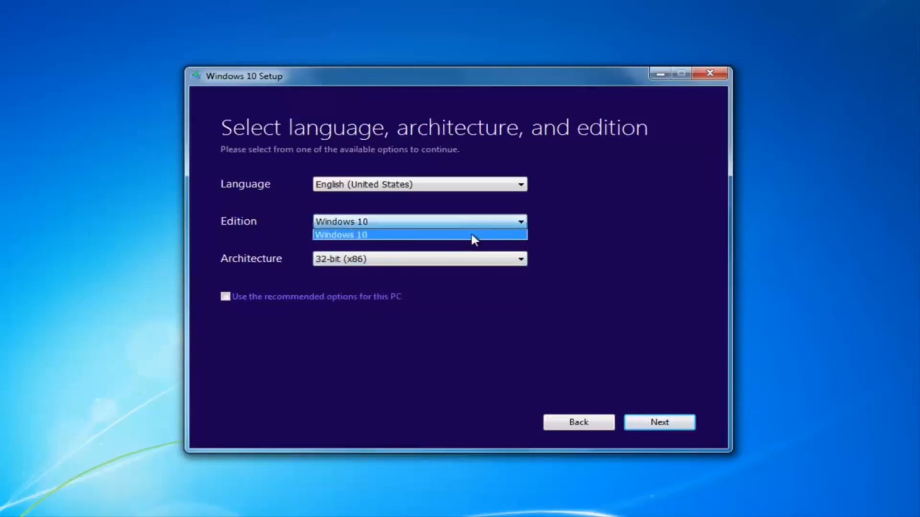
pyautogui.click(326, 230)
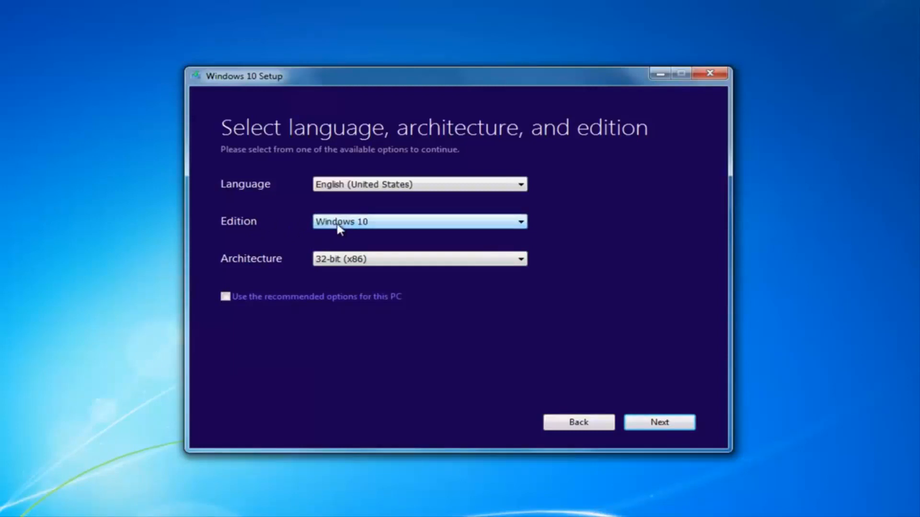
pyautogui.click(338, 225)
pyautogui.click(509, 236)
pyautogui.click(389, 186)
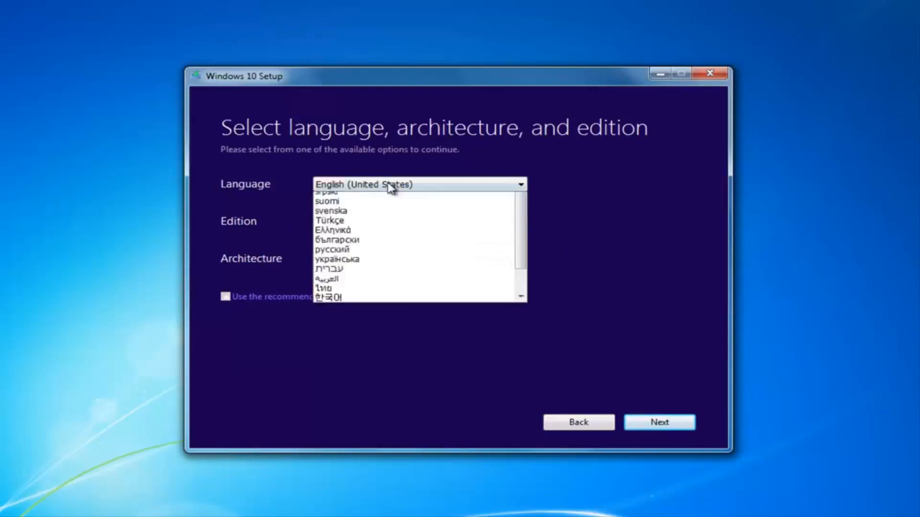
pyautogui.click(390, 186)
pyautogui.click(389, 186)
pyautogui.click(620, 191)
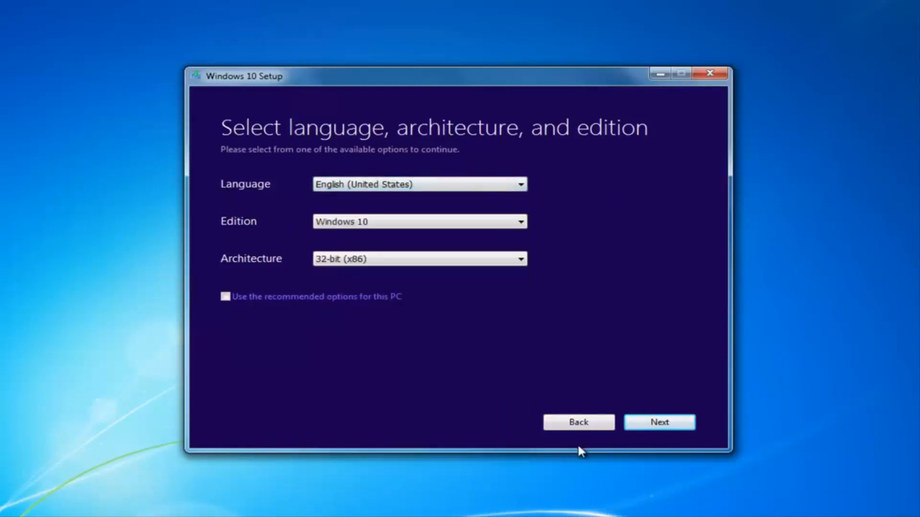
pyautogui.click(667, 424)
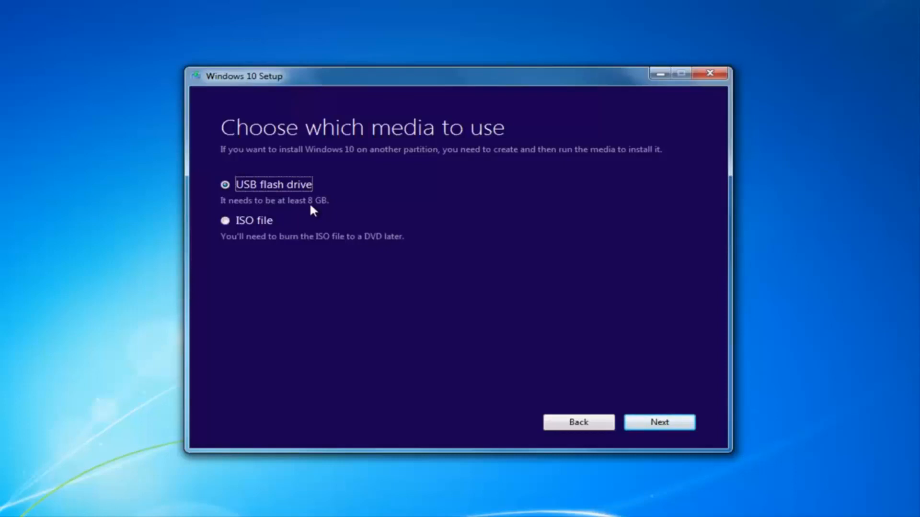
# Select ISO file as the media and proceed to the save-location dialog
pyautogui.click(226, 221)
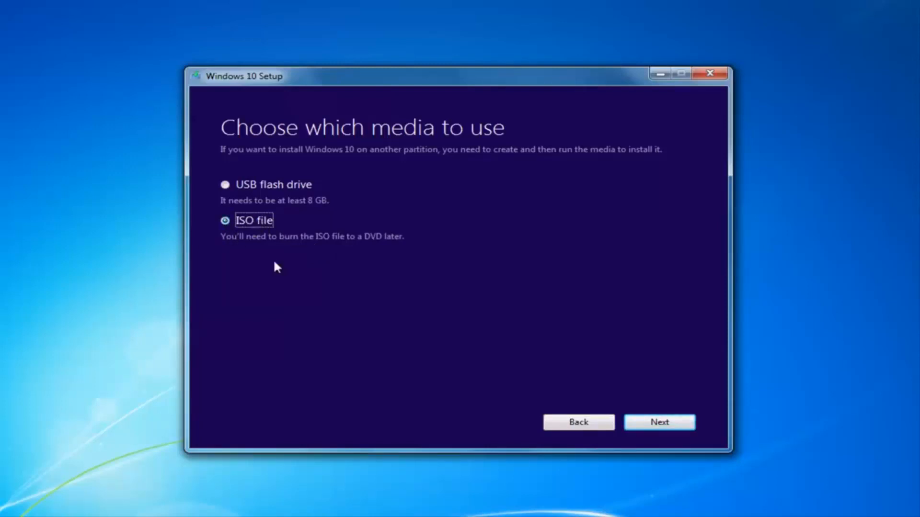
pyautogui.click(650, 425)
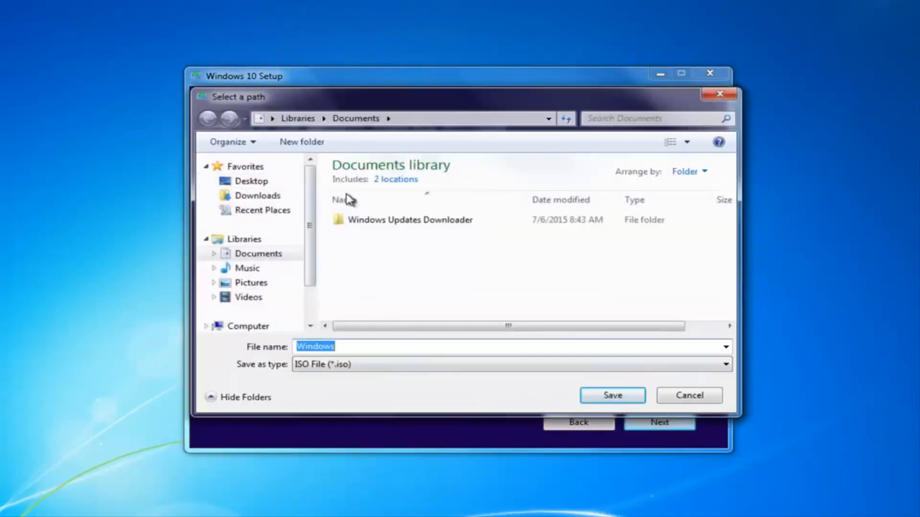
# Save the Windows ISO to the Desktop, starting the Windows 10 download
pyautogui.click(247, 181)
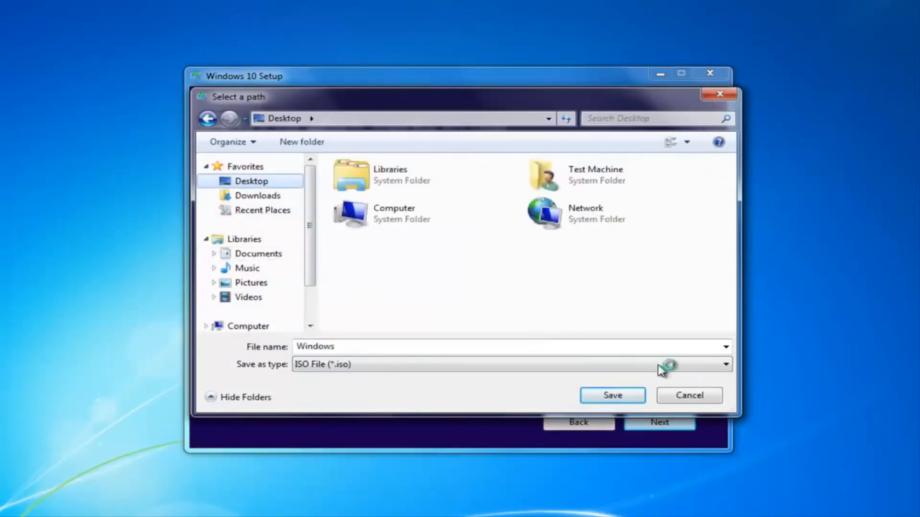
pyautogui.click(618, 397)
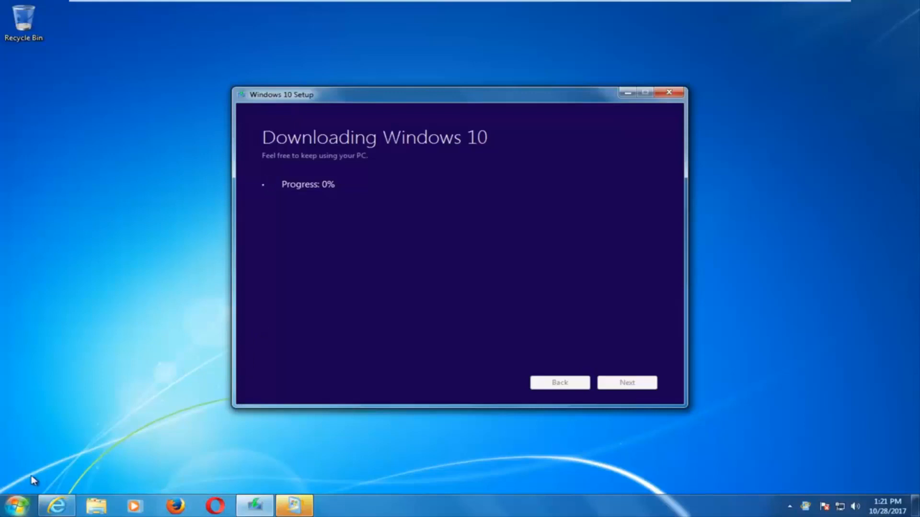
# Open and close the Start menu while the Windows 10 download runs
pyautogui.click(17, 506)
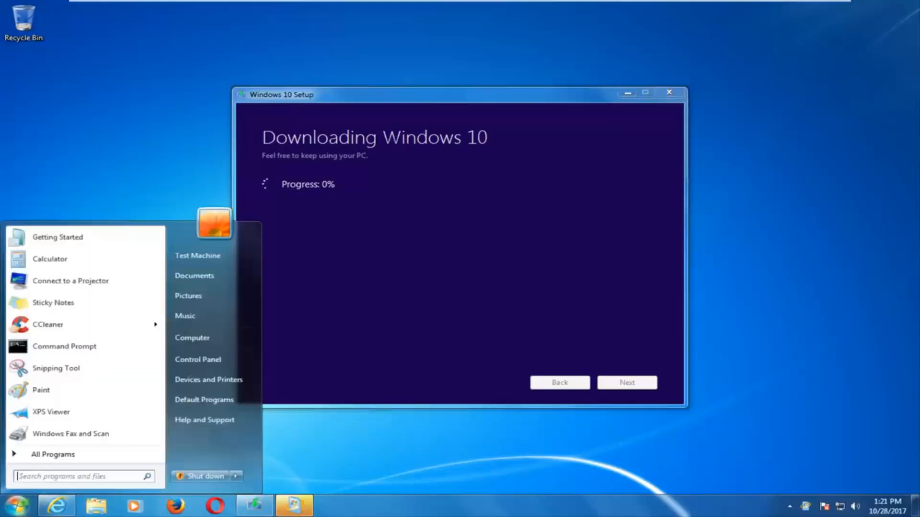
pyautogui.click(198, 337)
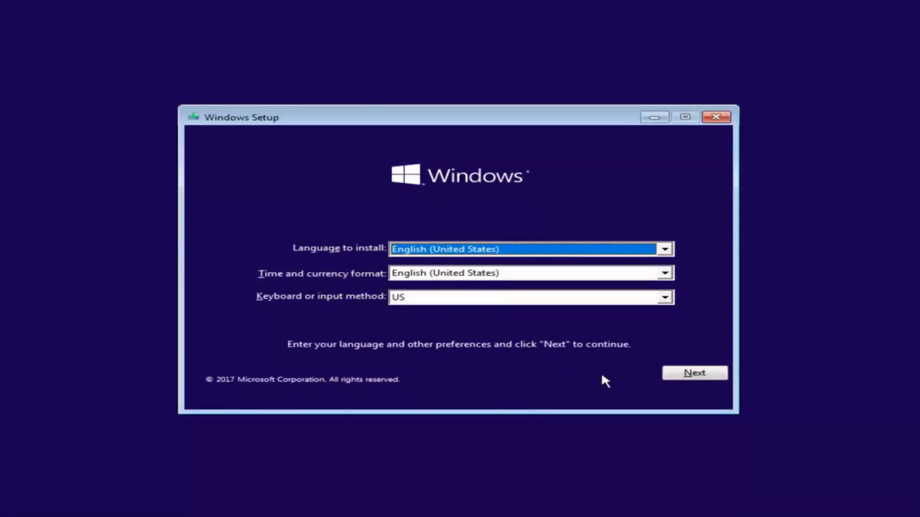
# Keep English (United States) with the US keyboard and choose Install now
pyautogui.click(668, 378)
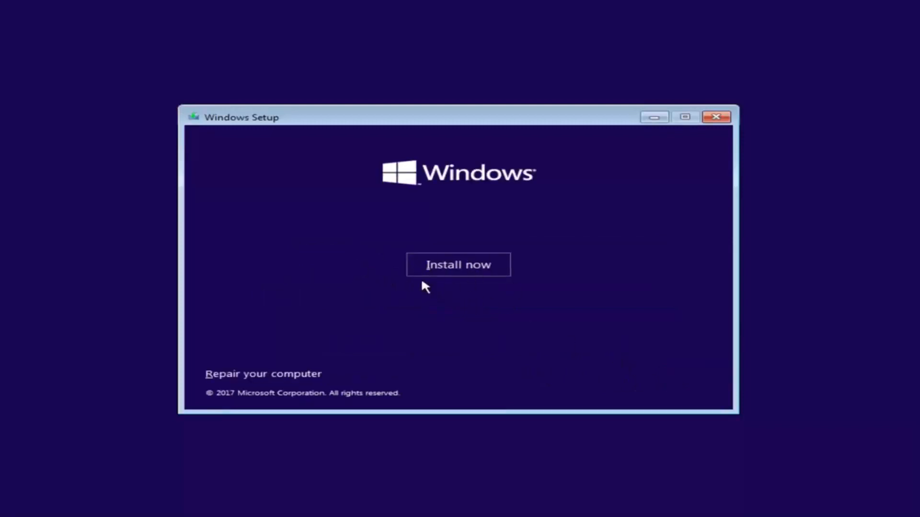
pyautogui.click(439, 271)
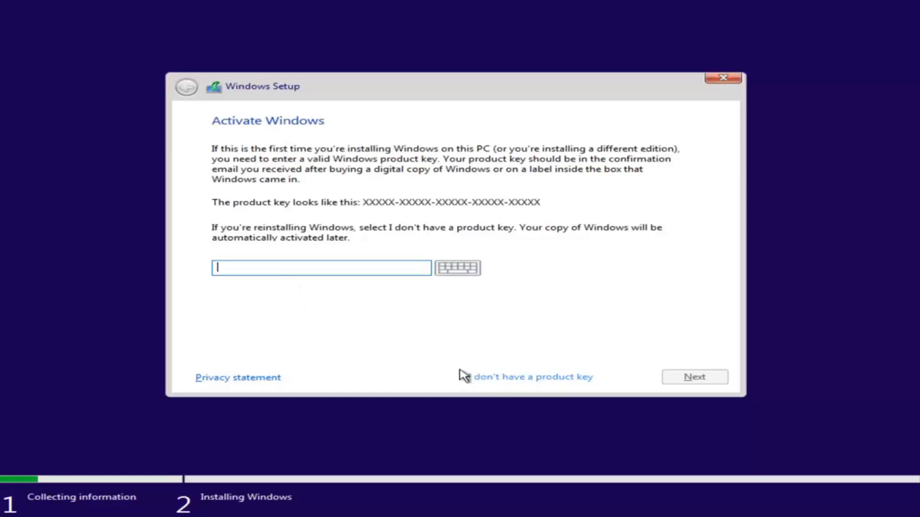
# Skip the product key, select Windows 10 Pro (x86) from the edition list, and continue
pyautogui.click(494, 378)
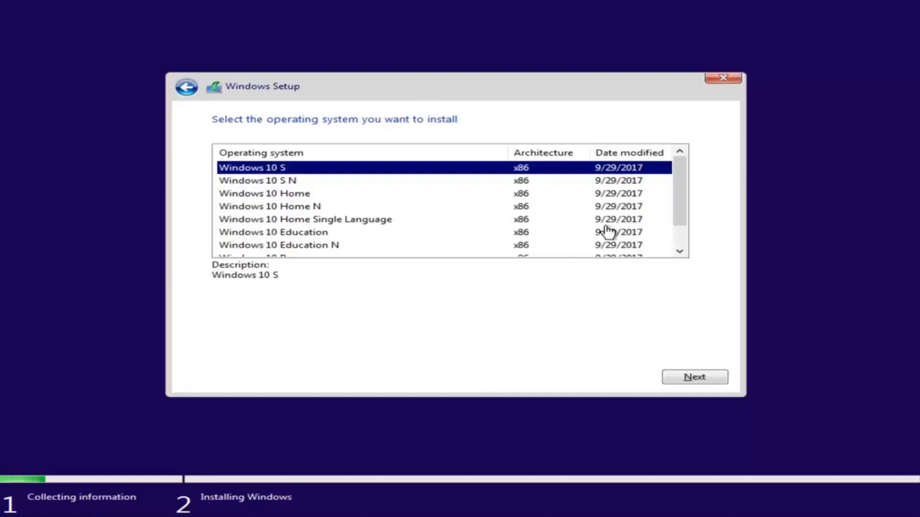
pyautogui.moveTo(673, 187); pyautogui.dragTo(676, 209)
pyautogui.scroll(1, 673, 213)
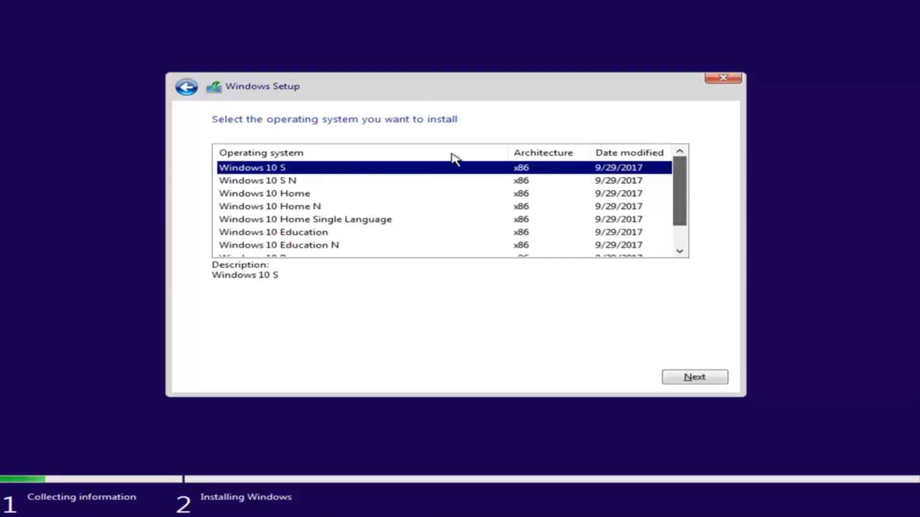
pyautogui.click(293, 195)
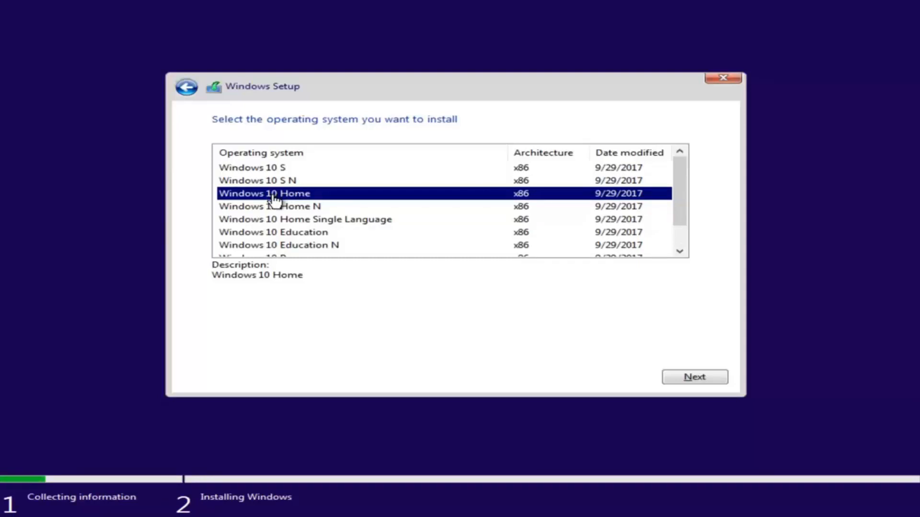
pyautogui.scroll(-1, 329, 214)
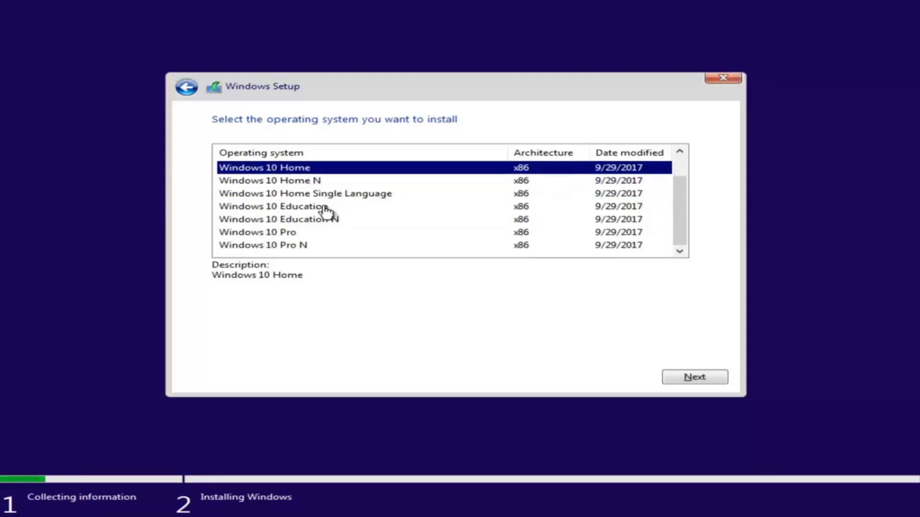
pyautogui.click(240, 234)
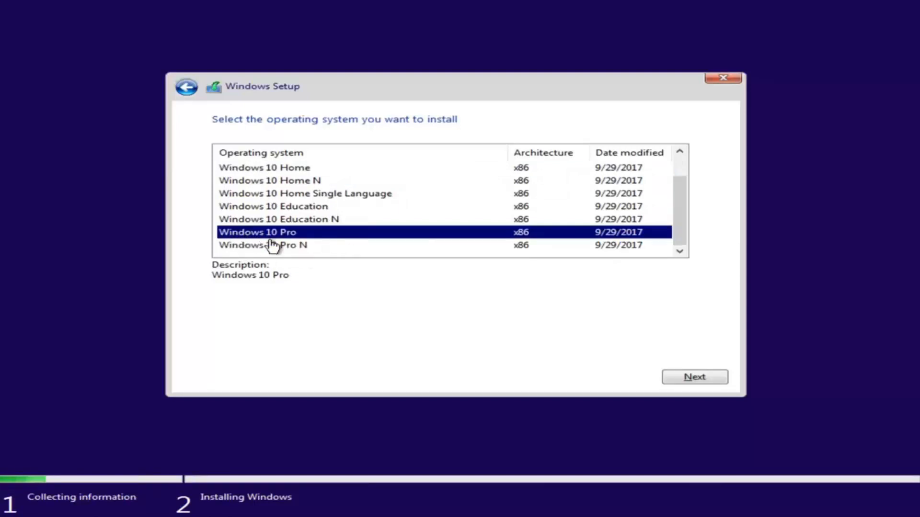
pyautogui.click(692, 377)
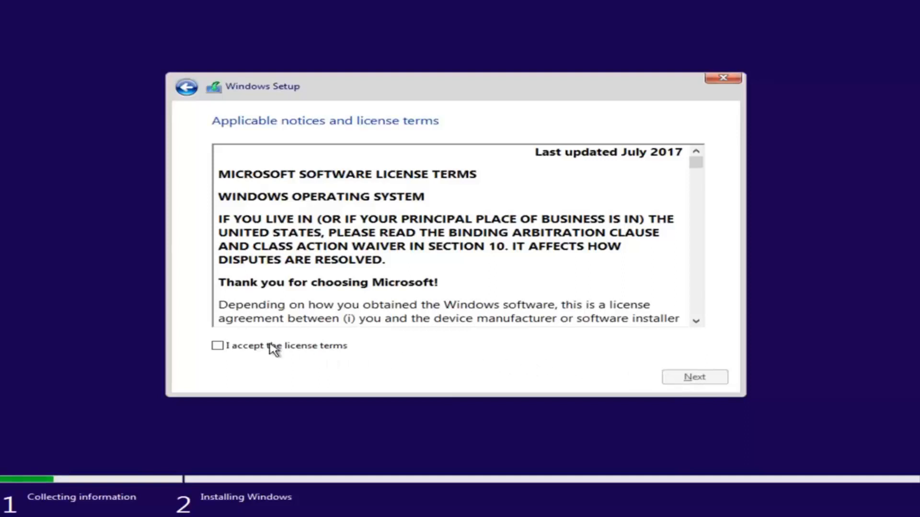
# Tick 'I accept the license terms' and continue to the installation type page
pyautogui.click(218, 347)
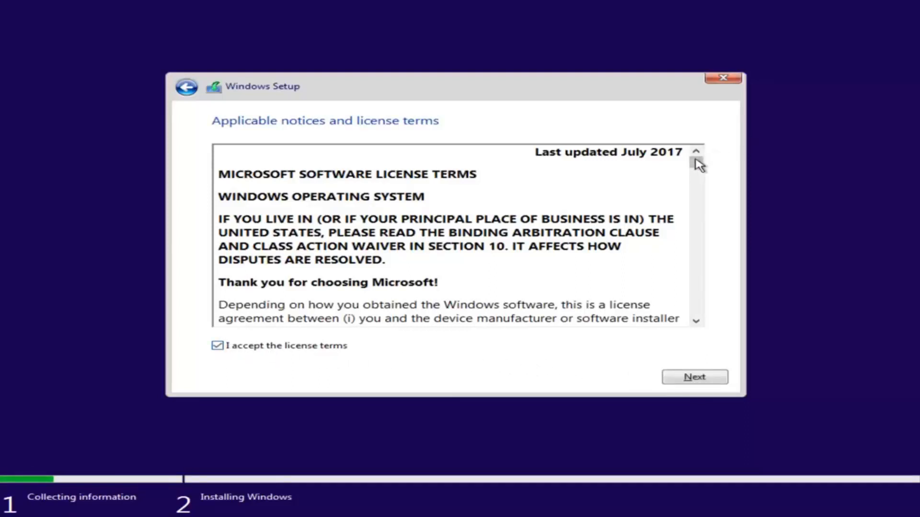
pyautogui.moveTo(697, 165)
pyautogui.mouseDown()
pyautogui.moveTo(697, 209)
pyautogui.moveTo(696, 161)
pyautogui.mouseUp()
pyautogui.click(690, 378)
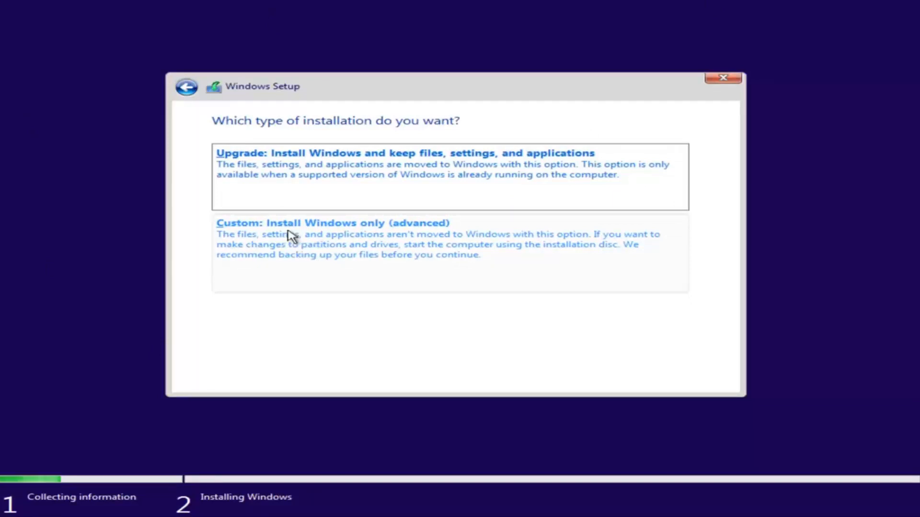
# Choose 'Custom: Install Windows only (advanced)'
pyautogui.click(272, 255)
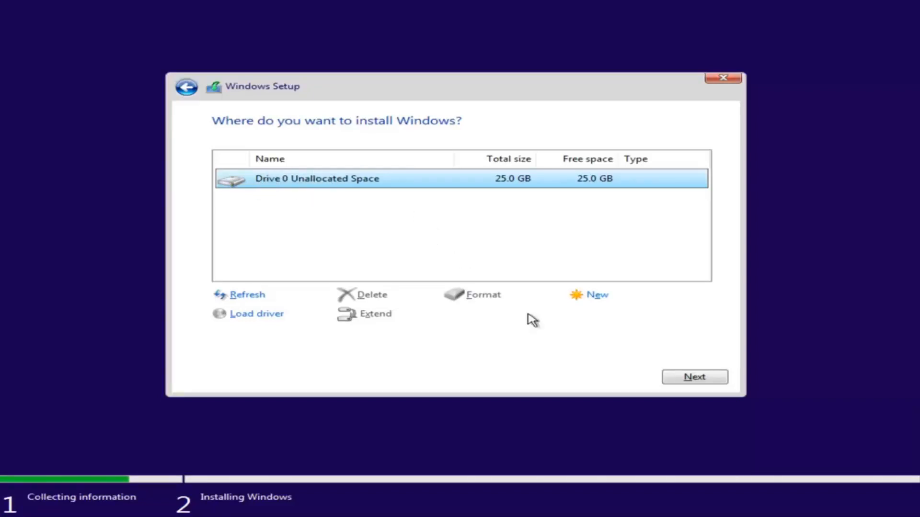
# Install onto Drive 0 Unallocated Space (25.0 GB) and wait for setup to finish
pyautogui.click(692, 378)
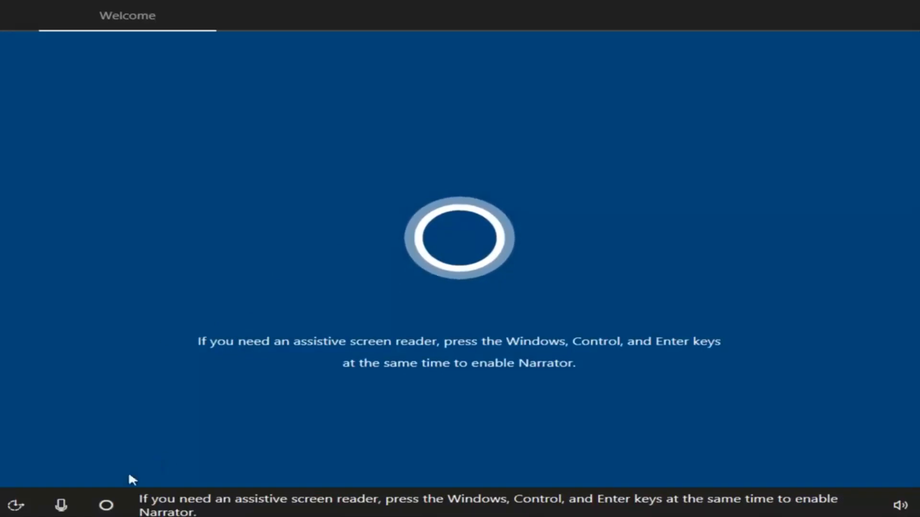
# Check the speaker volume, then confirm United States region and US keyboard layout
pyautogui.click(894, 505)
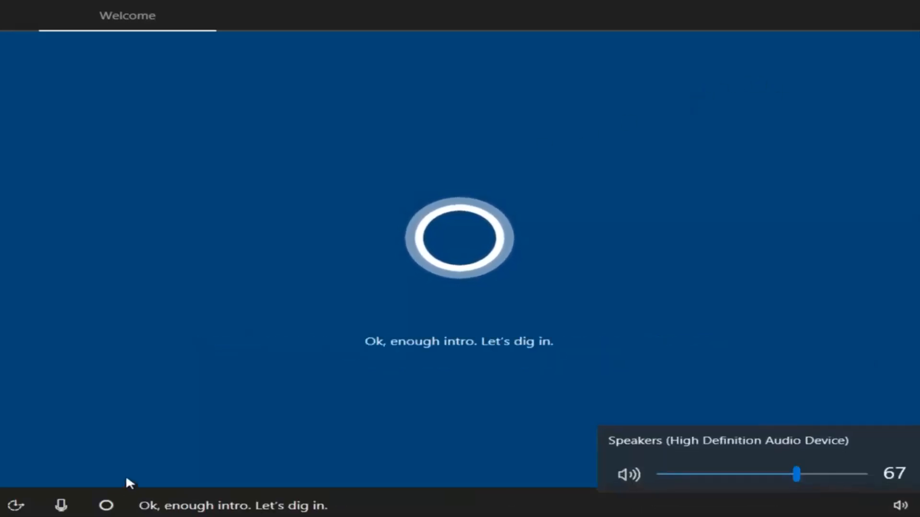
pyautogui.click(559, 342)
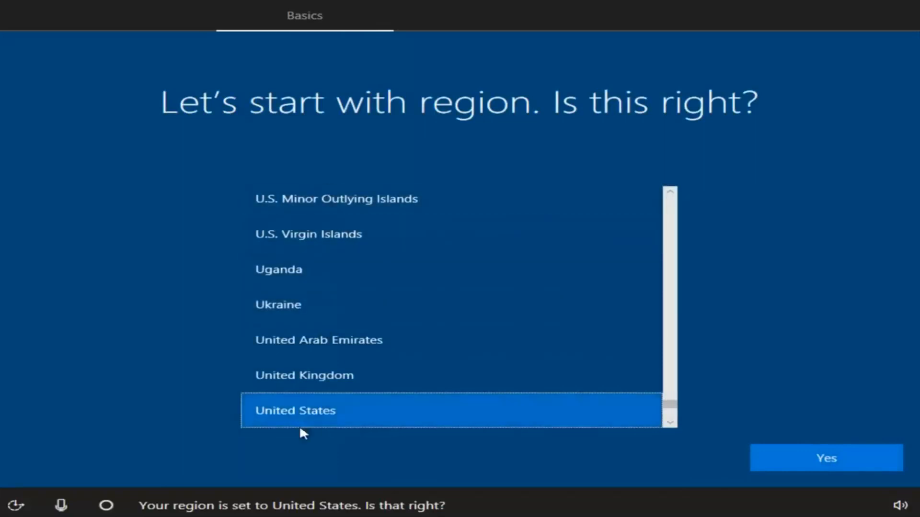
pyautogui.click(804, 464)
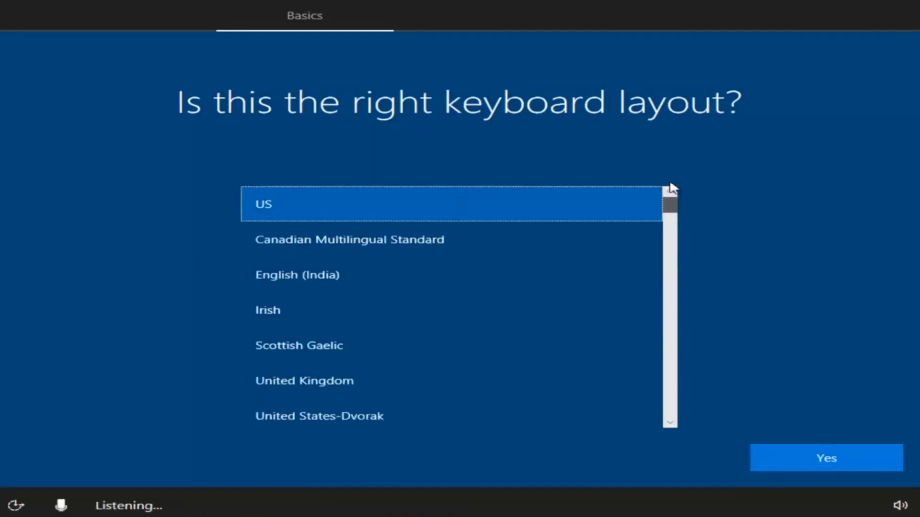
pyautogui.click(808, 459)
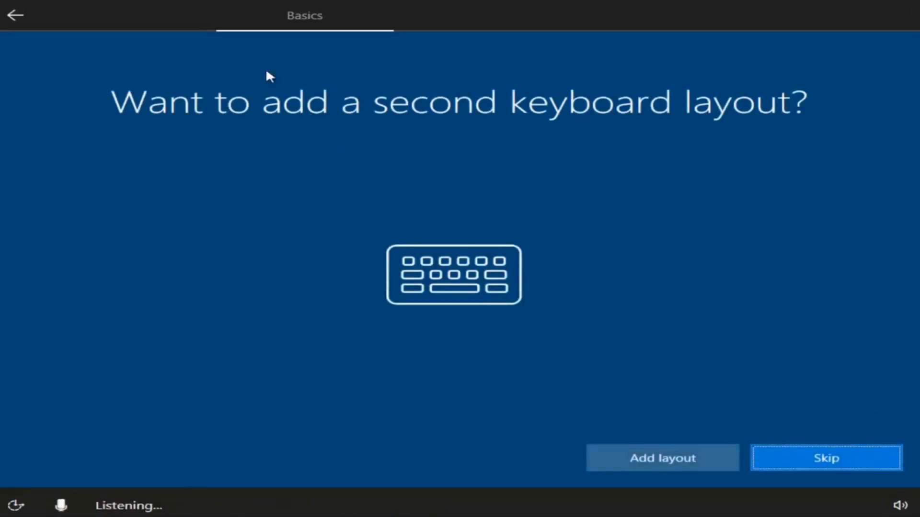
# Skip the second keyboard layout and wait for the account setup page
pyautogui.click(823, 459)
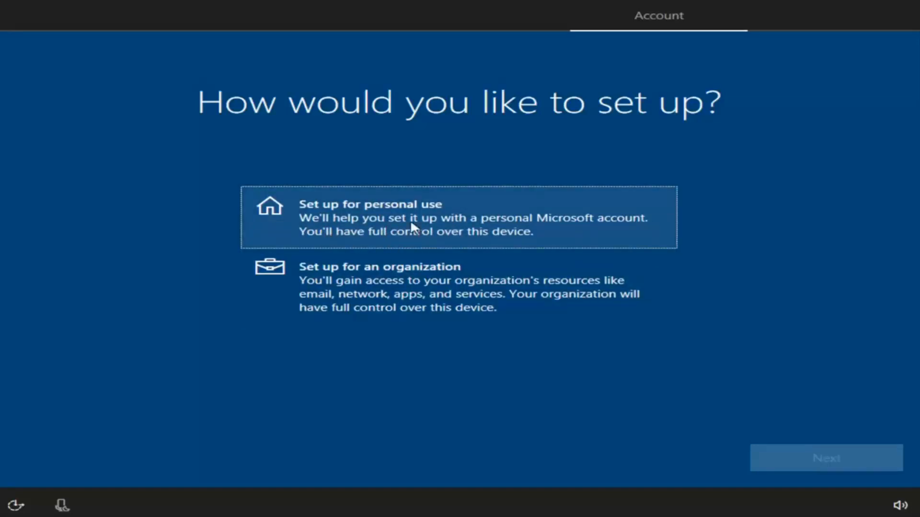
# Select 'Set up for personal use', then choose Offline account instead of Microsoft sign-in
pyautogui.click(338, 226)
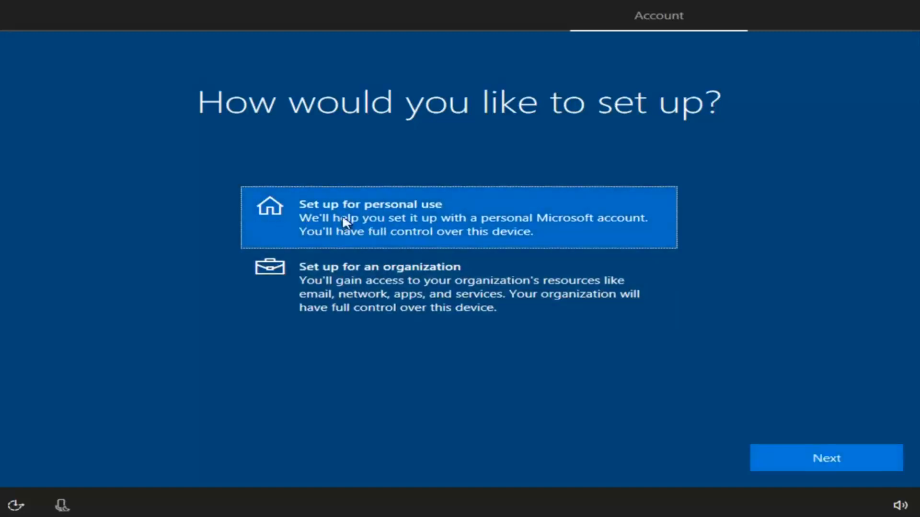
pyautogui.click(796, 461)
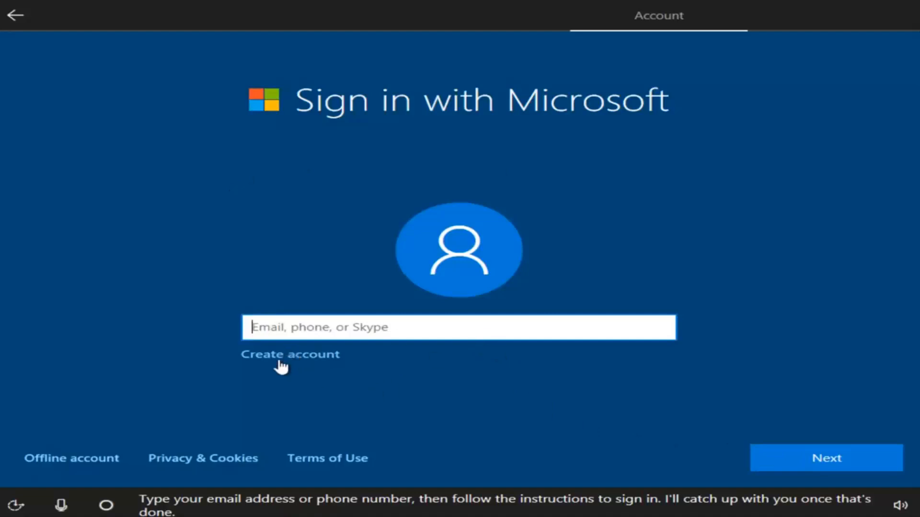
pyautogui.click(57, 462)
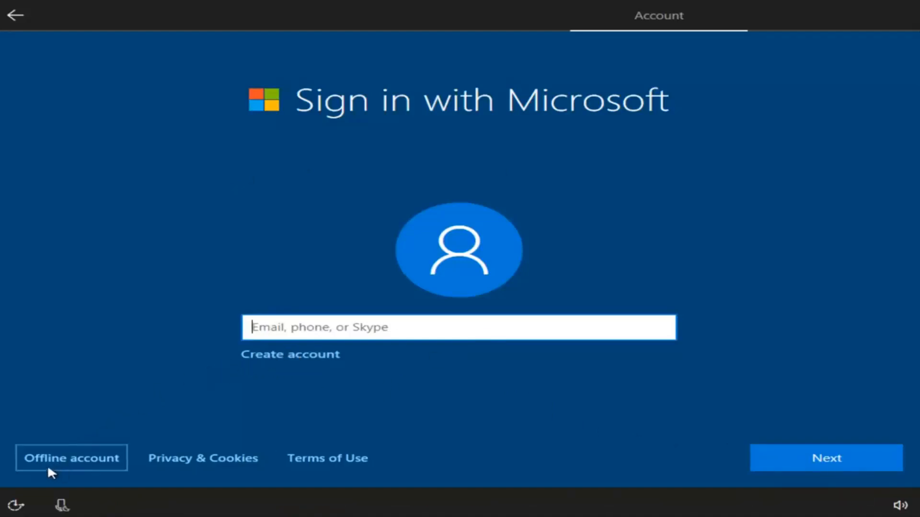
pyautogui.click(73, 460)
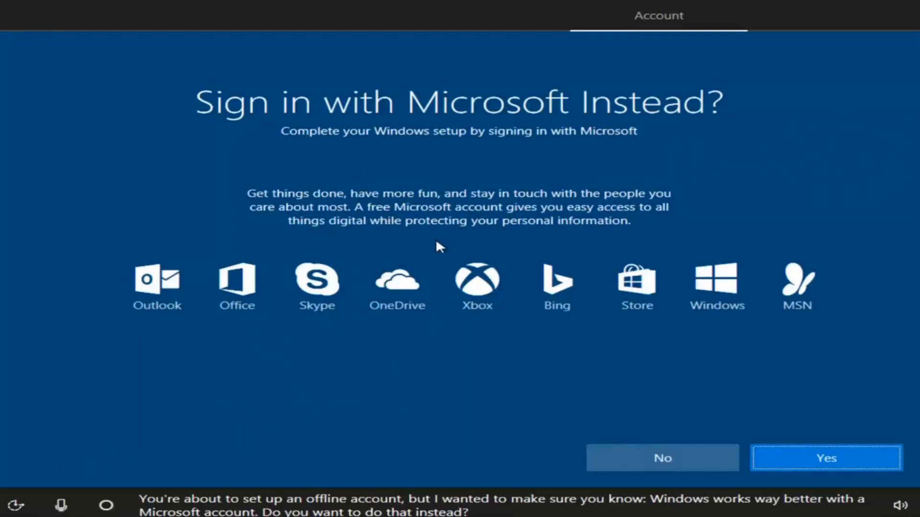
# Decline the Microsoft sign-in offer and enter the user's full name for the local account
pyautogui.click(639, 458)
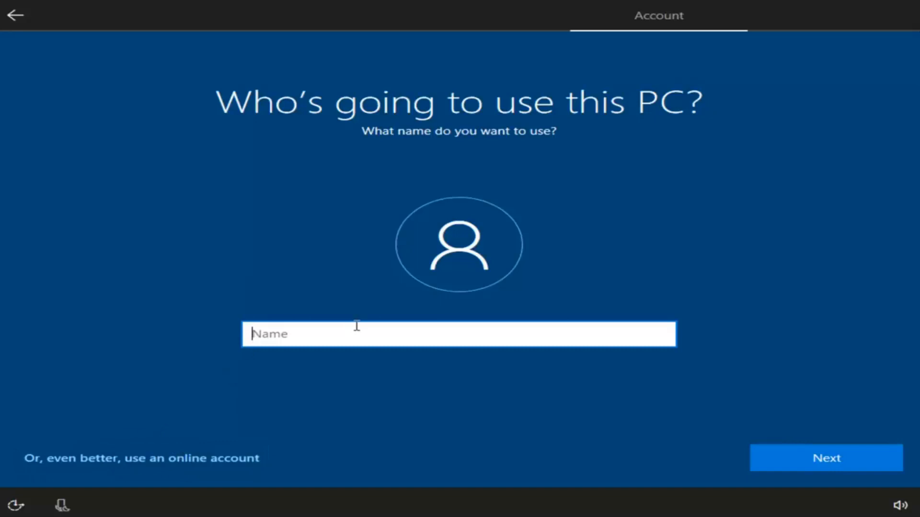
pyautogui.write('Test')
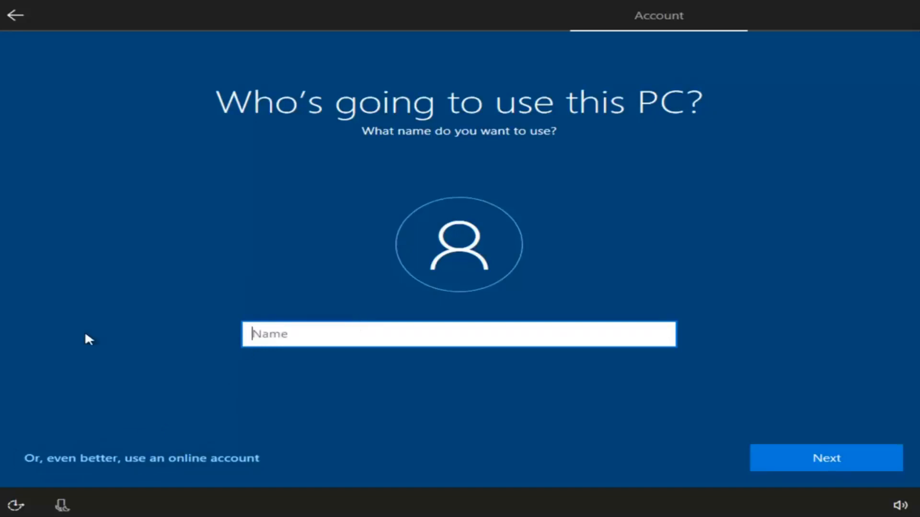
pyautogui.write('John Smith')
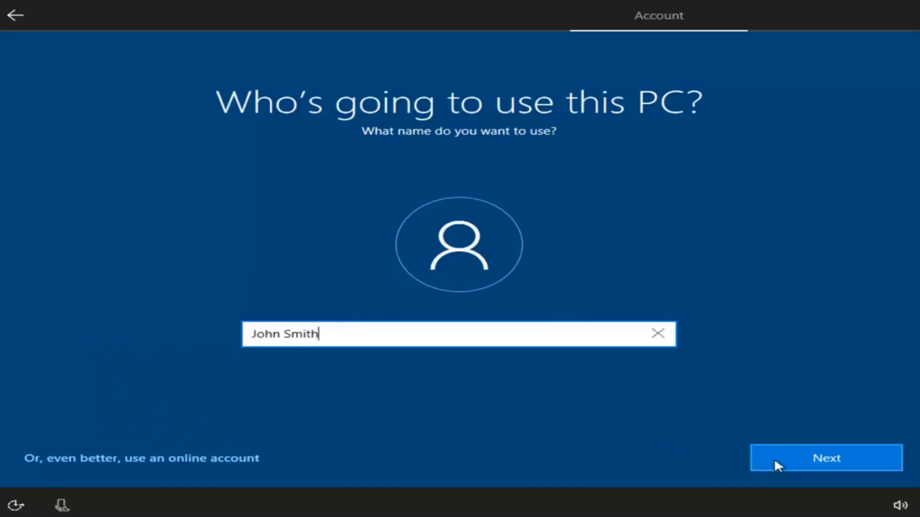
pyautogui.click(795, 460)
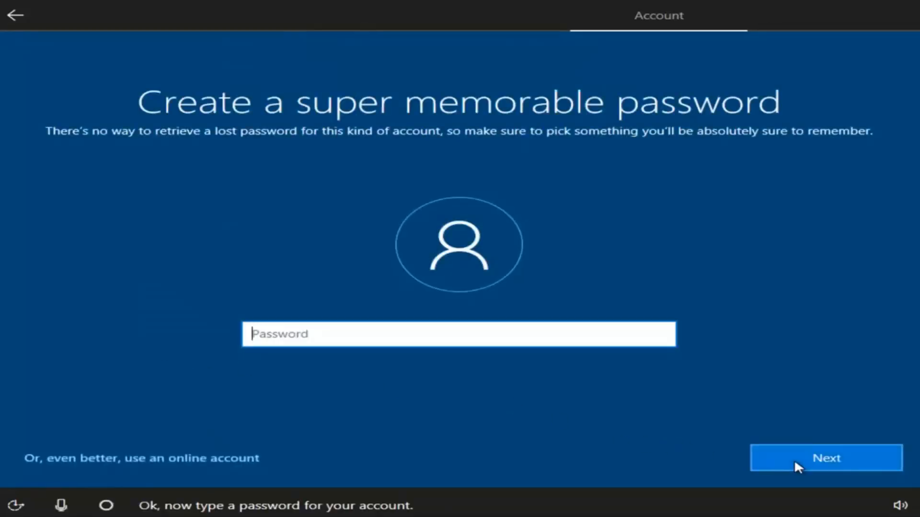
# Enter and confirm the local account password
pyautogui.write('•••')
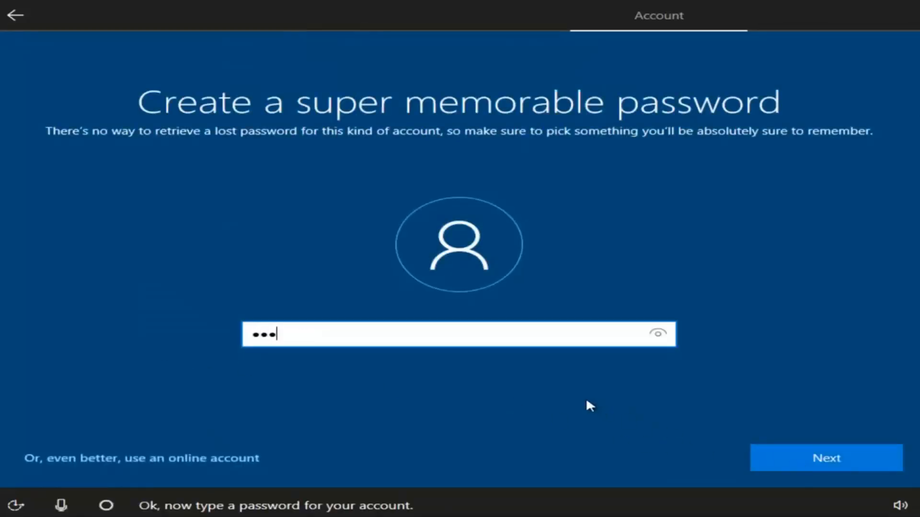
pyautogui.write('••••••')
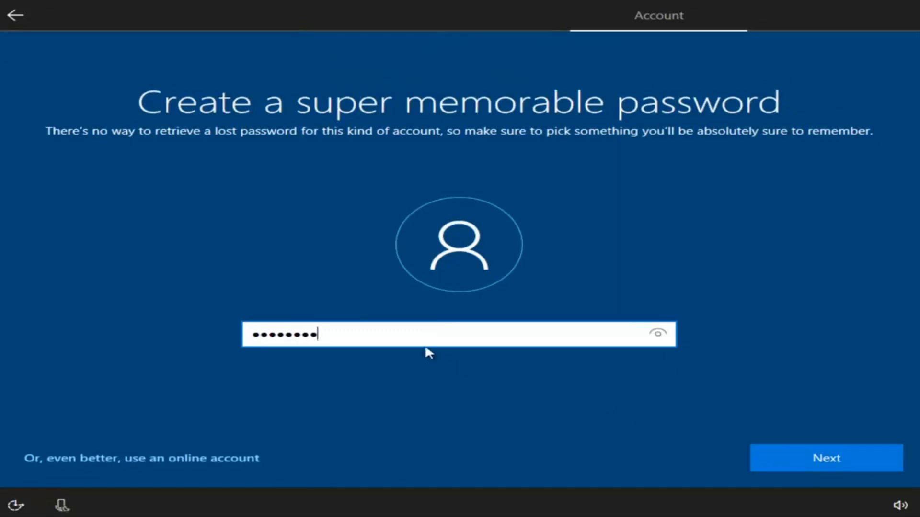
pyautogui.hotkey('ctrl', 'a')
pyautogui.write('••••••')
pyautogui.hotkey('ctrl', 'a')
pyautogui.write('••••••••')
pyautogui.click(864, 463)
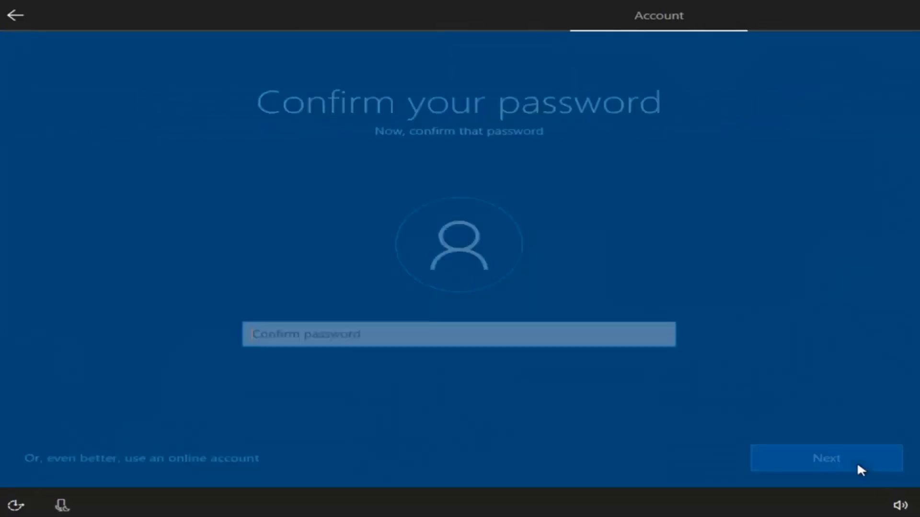
pyautogui.write('••••••••')
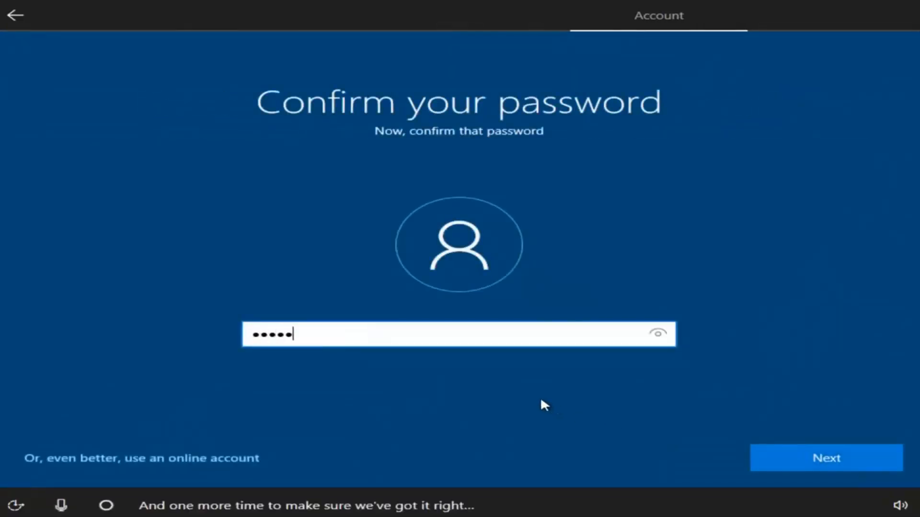
pyautogui.click(813, 461)
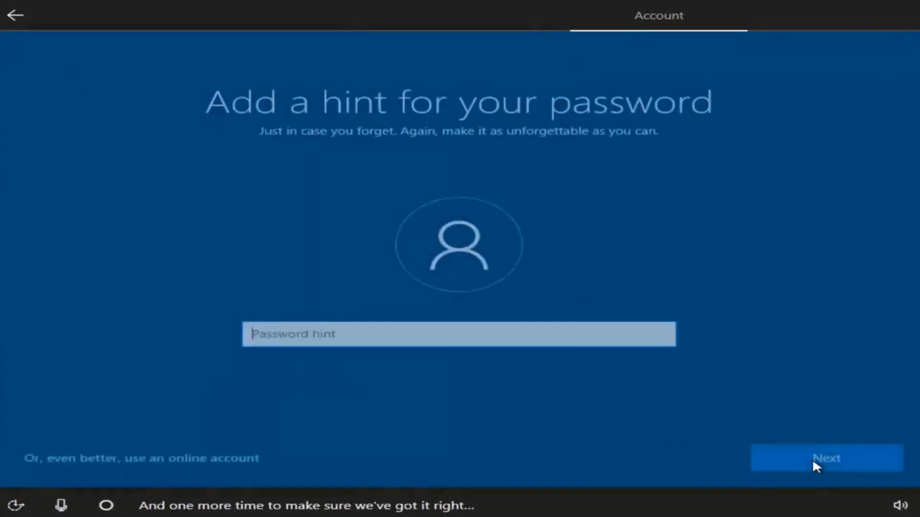
# Set a password hint that does not contain the password
pyautogui.write('password')
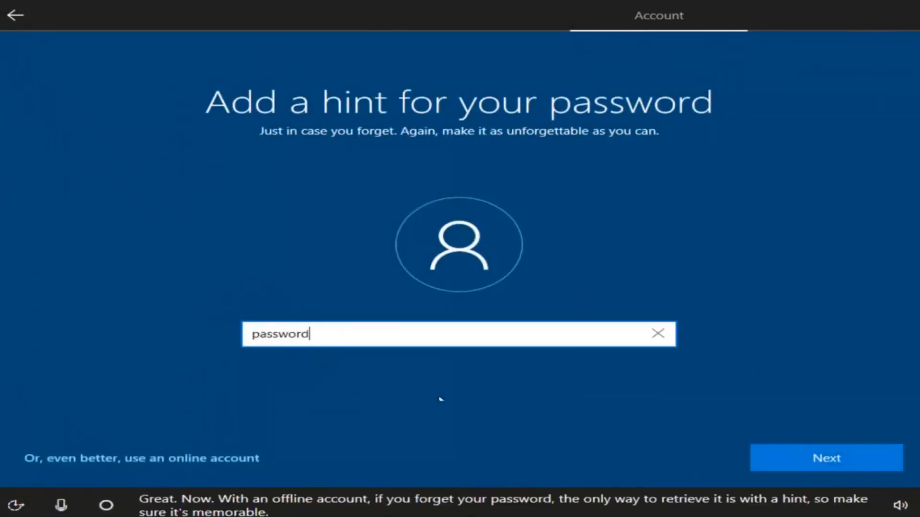
pyautogui.click(802, 459)
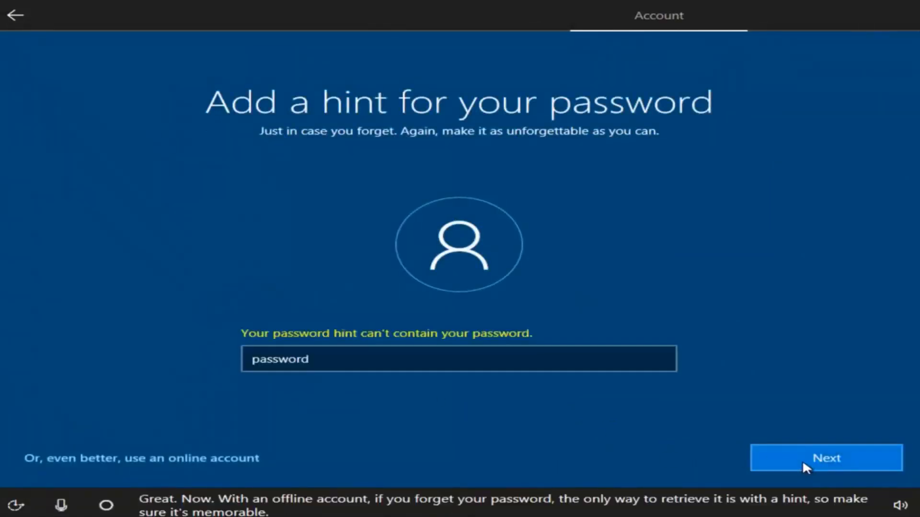
pyautogui.click(328, 355)
pyautogui.write('1')
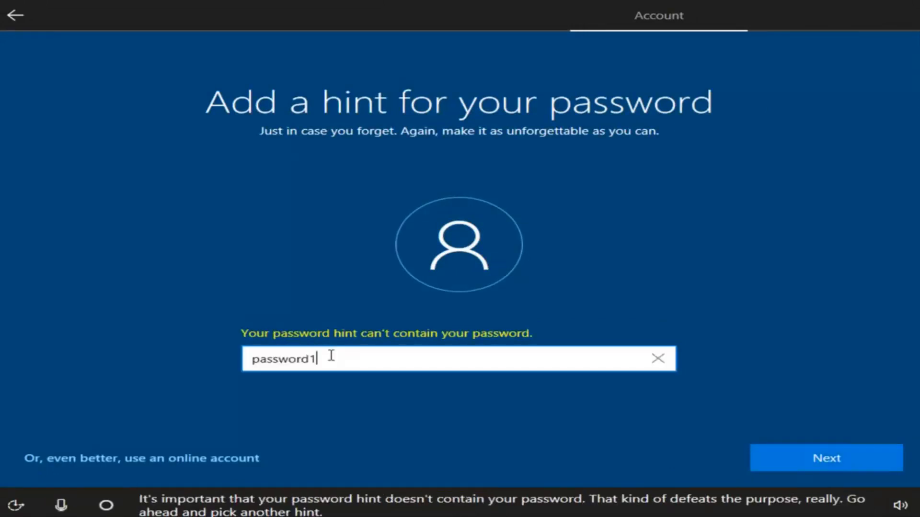
pyautogui.click(752, 461)
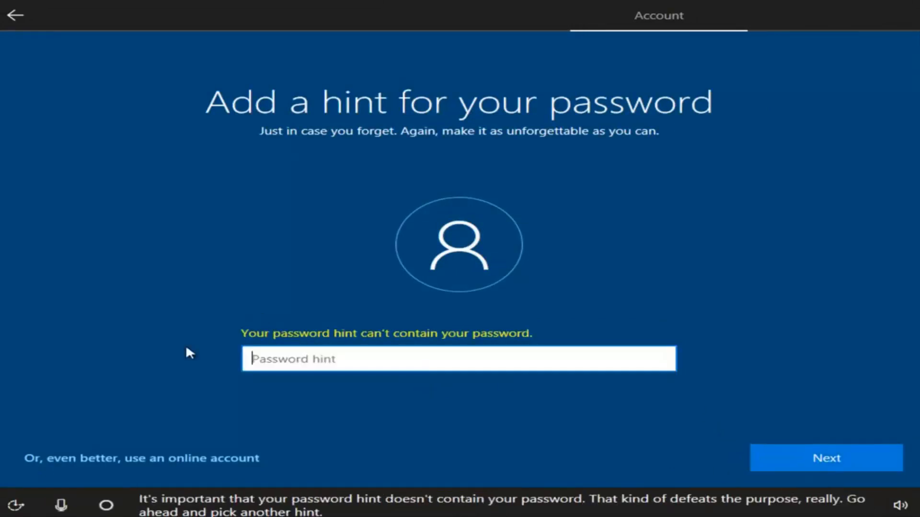
pyautogui.write('pass-word')
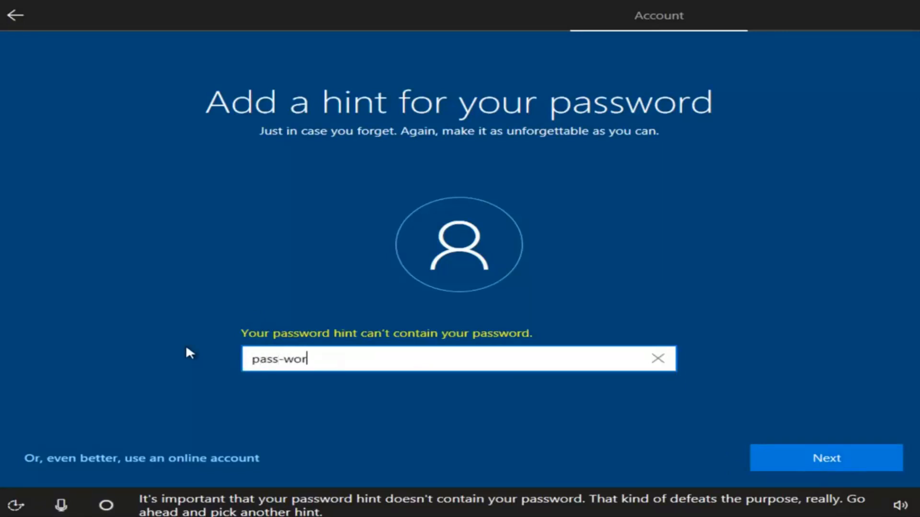
pyautogui.click(836, 471)
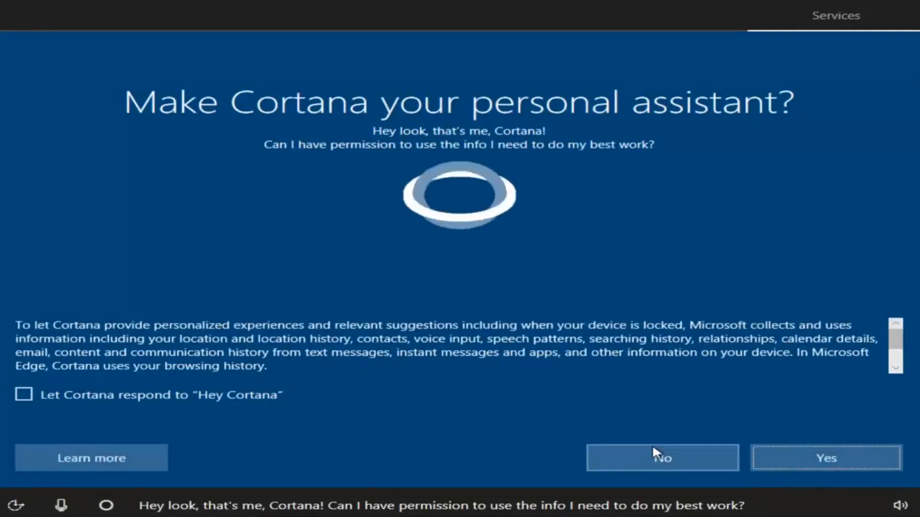
# Decline Cortana as personal assistant and switch off Location and Speech recognition
pyautogui.click(632, 461)
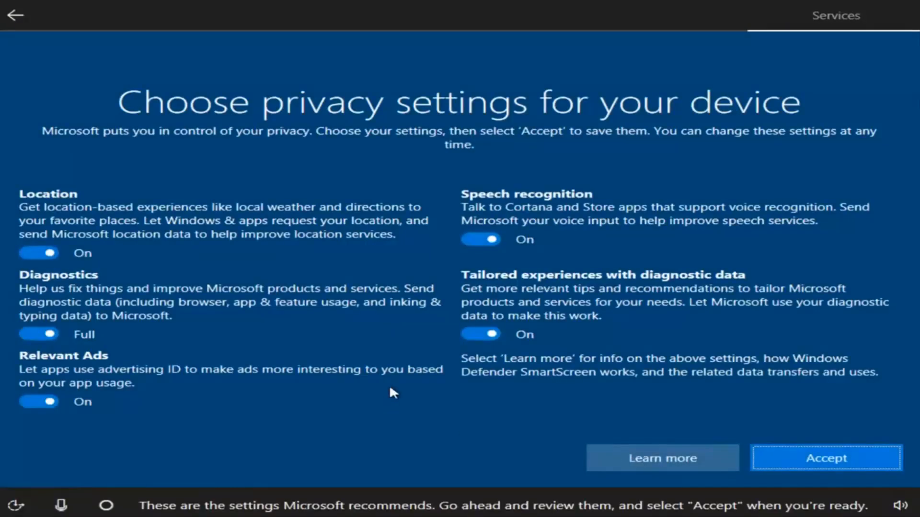
pyautogui.click(41, 250)
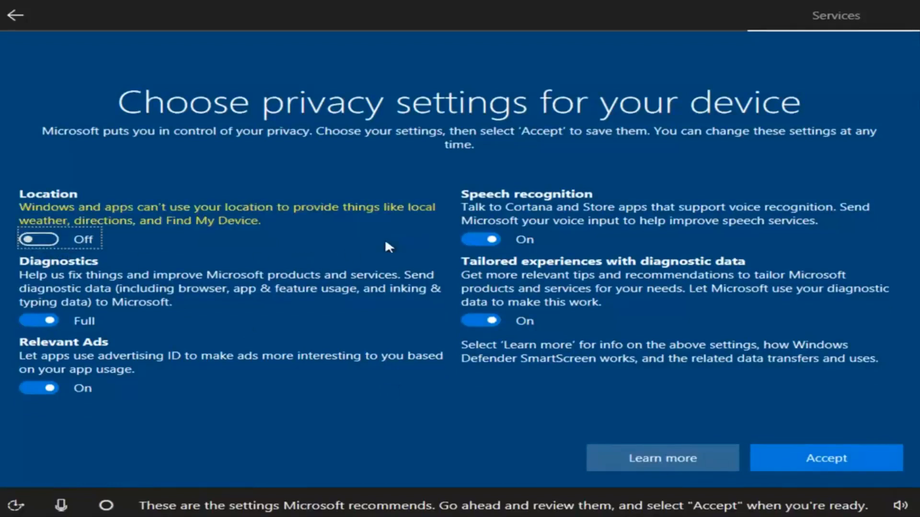
pyautogui.click(480, 241)
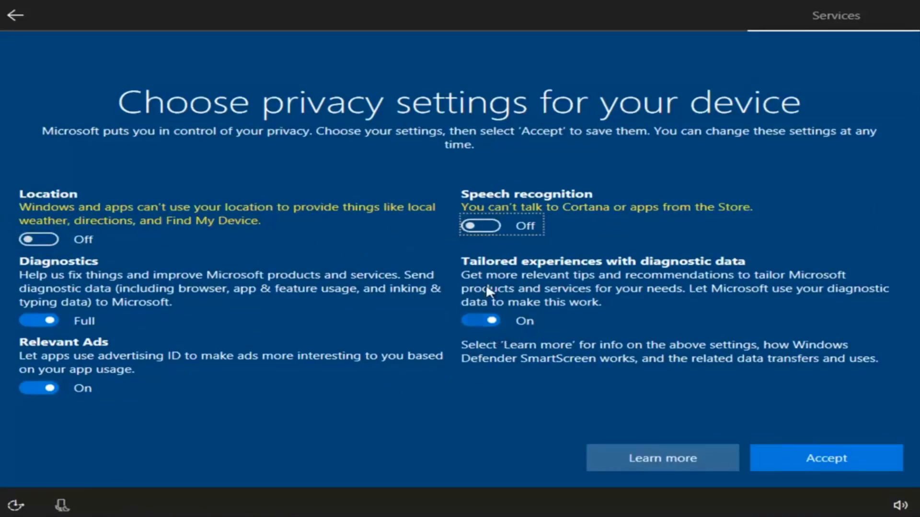
# Turn off tailored experiences and relevant ads, set Diagnostics to Basic, and accept the privacy settings
pyautogui.click(475, 318)
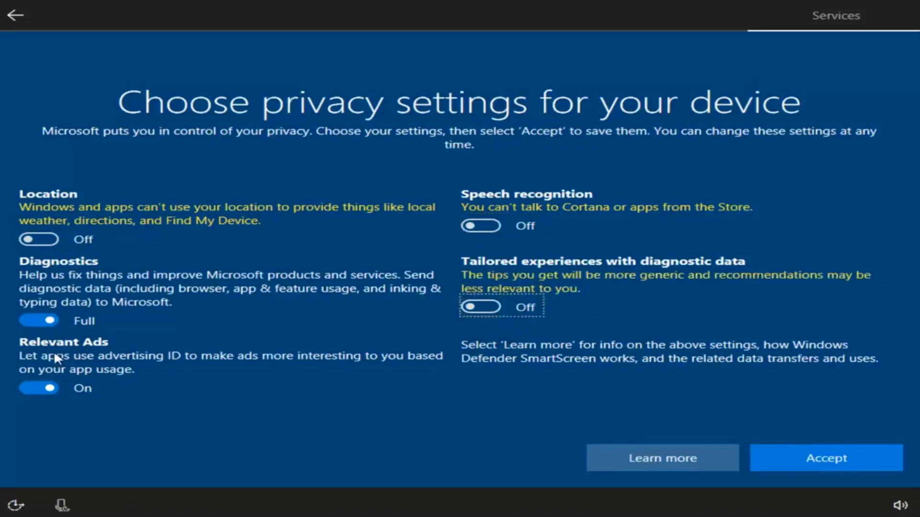
pyautogui.click(36, 383)
pyautogui.click(34, 318)
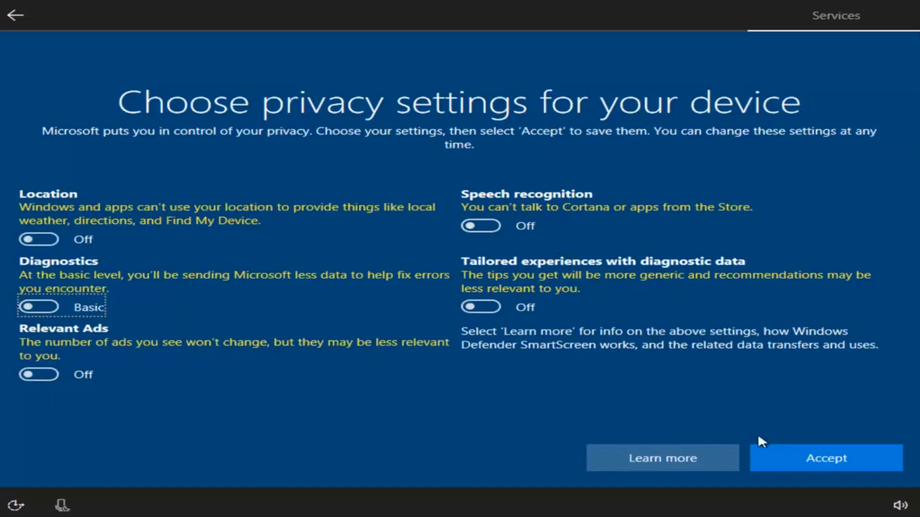
pyautogui.click(777, 461)
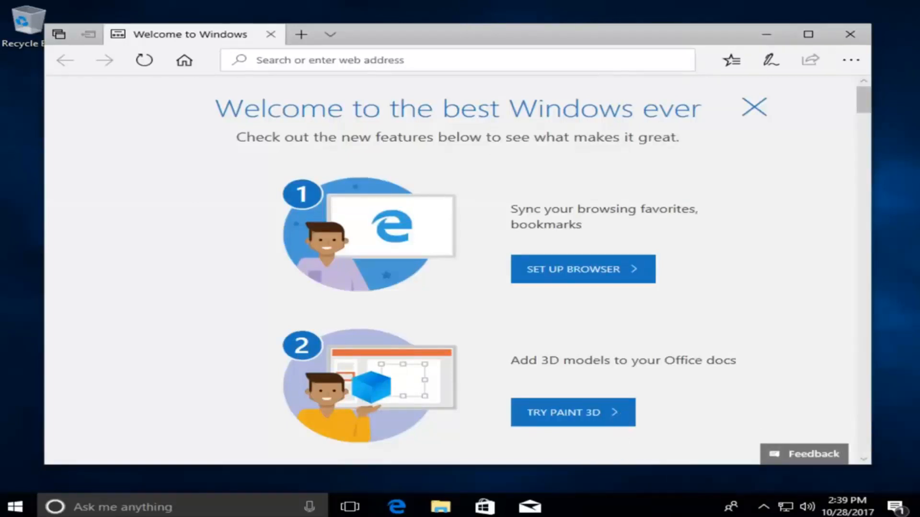
# Close the Welcome to Windows Edge window and dismiss the Start menu, leaving the bare desktop
pyautogui.click(614, 42)
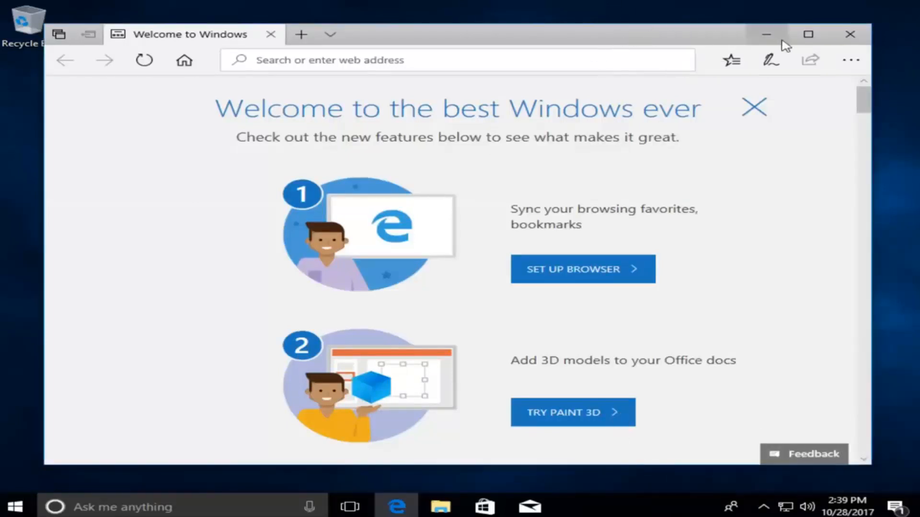
pyautogui.click(850, 38)
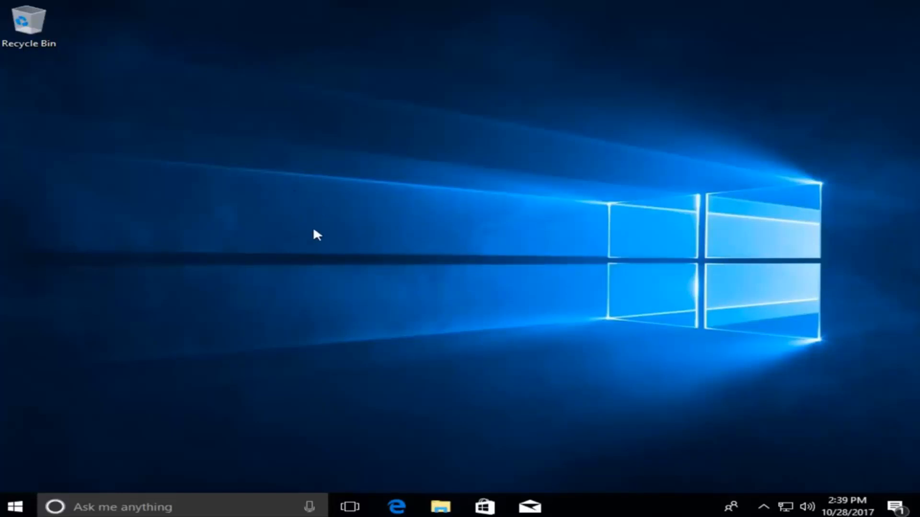
pyautogui.click(16, 506)
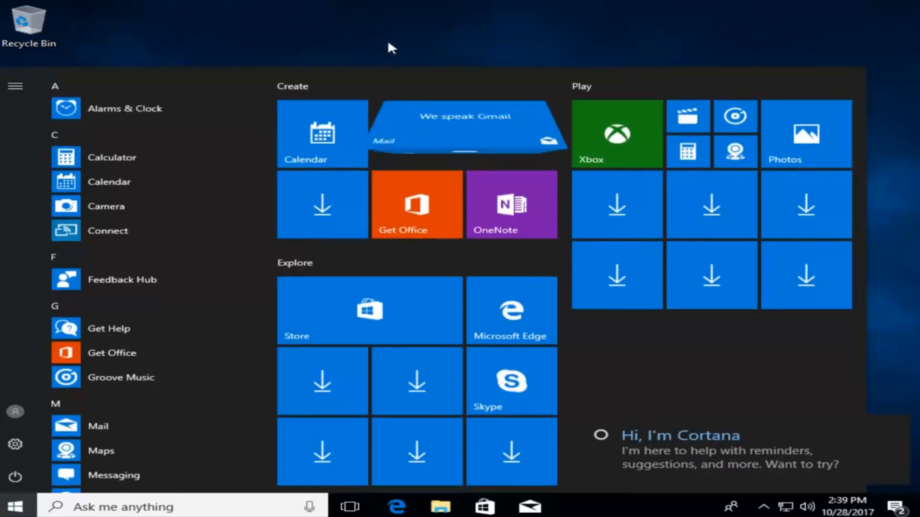
pyautogui.click(406, 31)
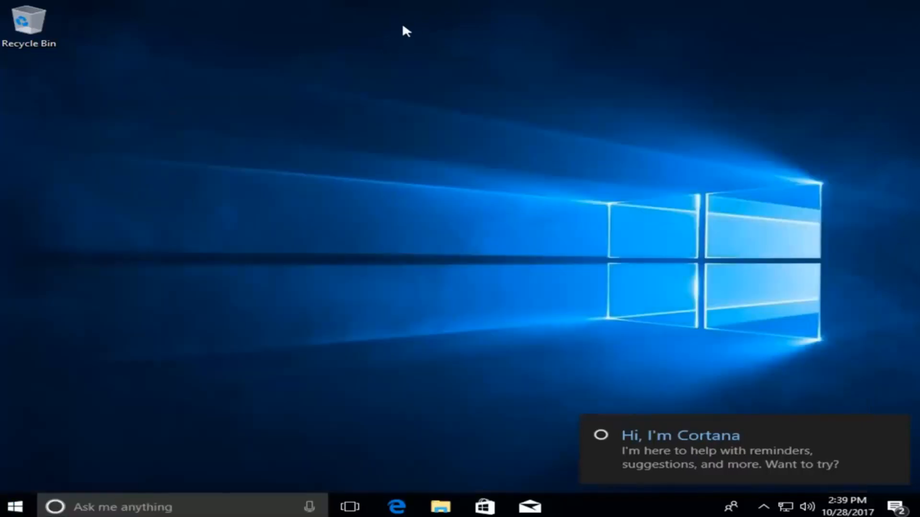